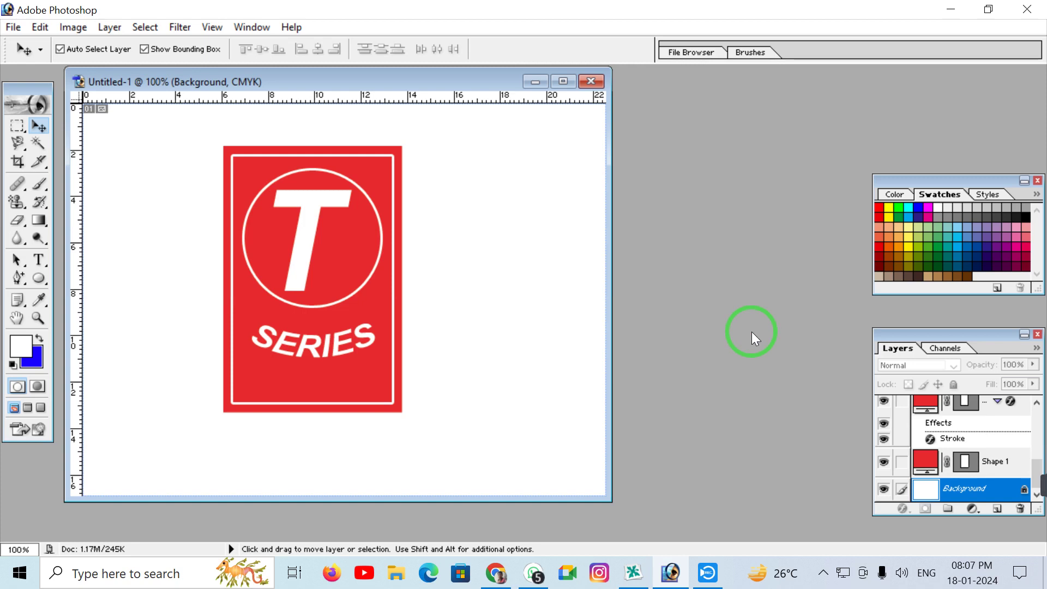
- Create a white 640 x 480 pixel CMYK document and arrange its window beside the T-Series logo document
{"action": "key", "text": "ctrl+n"}
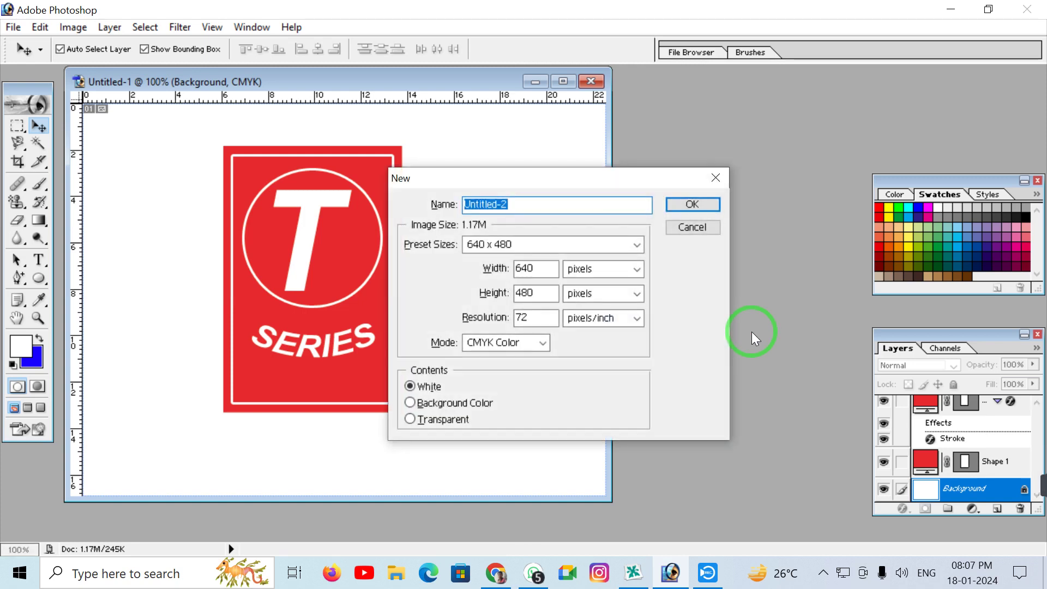
{"action": "key", "text": "Return"}
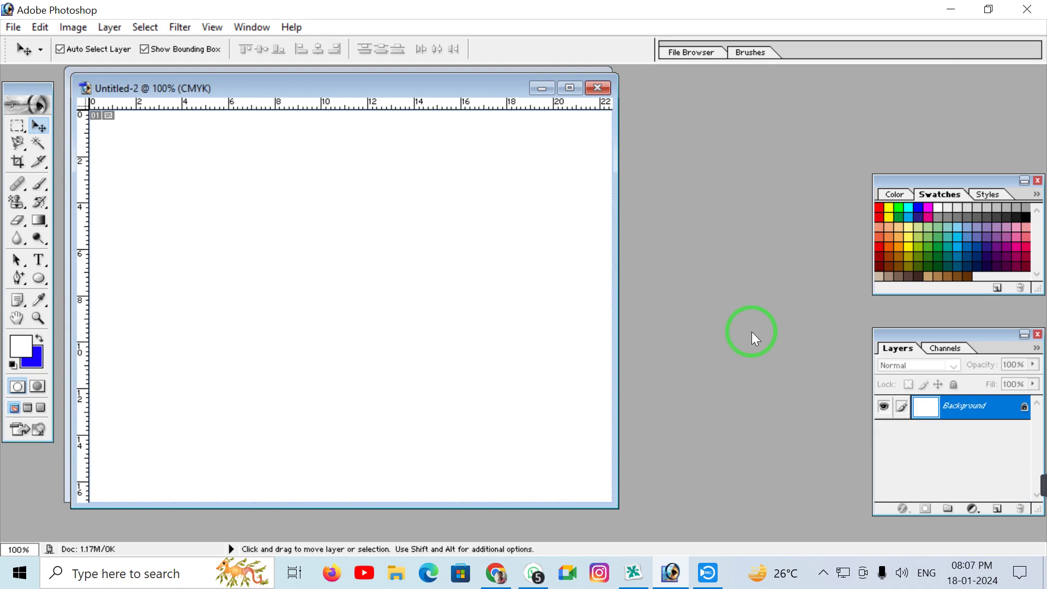
{"action": "left_click_drag", "start_coordinate": [388, 90], "coordinate": [917, 75]}
{"action": "left_click", "coordinate": [384, 81]}
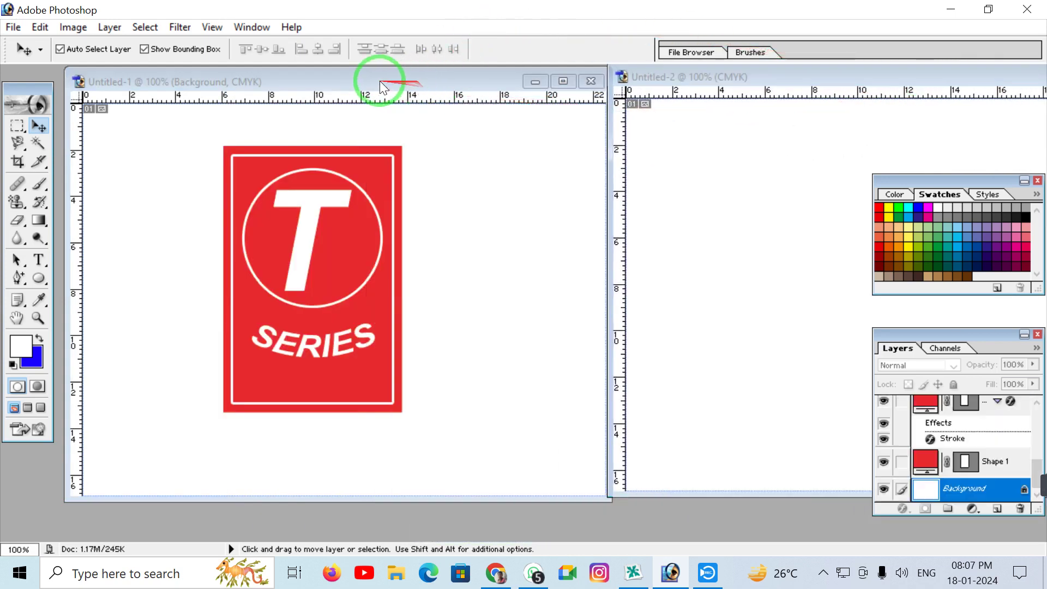
{"action": "left_click_drag", "start_coordinate": [316, 78], "coordinate": [165, 66]}
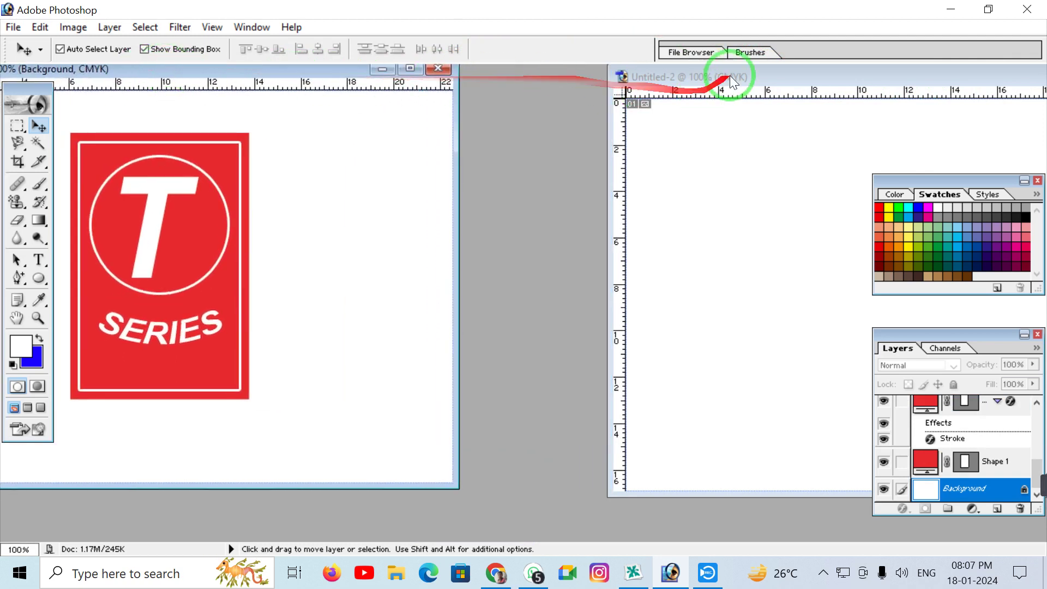
{"action": "left_click", "coordinate": [679, 76]}
{"action": "left_click_drag", "start_coordinate": [696, 78], "coordinate": [552, 75]}
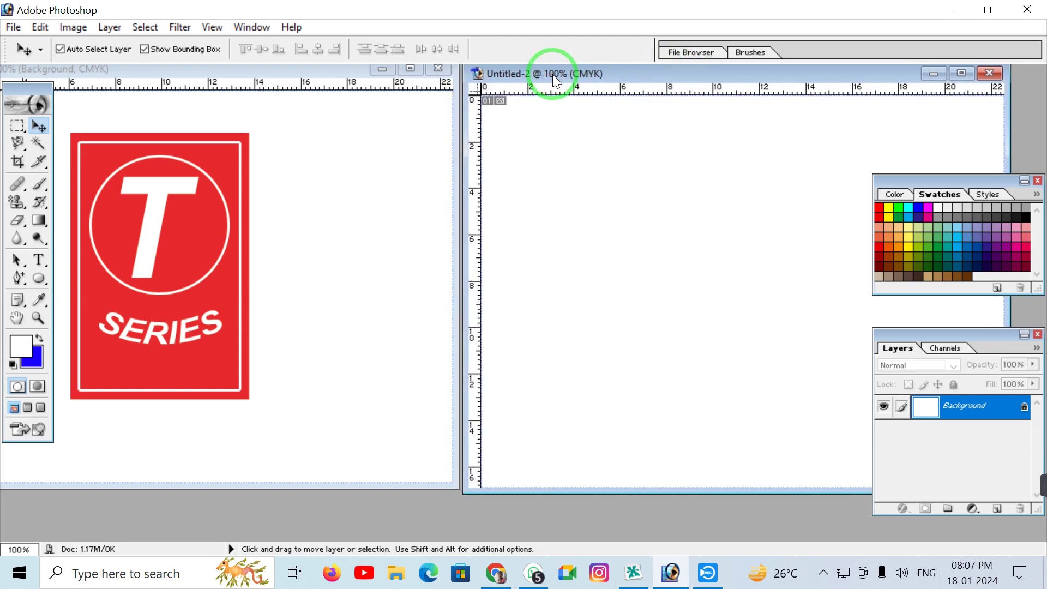
- Draw a tall white rectangle shape in the new document and stretch its height to about 132.7%
{"action": "left_click_drag", "start_coordinate": [38, 269], "coordinate": [129, 281]}
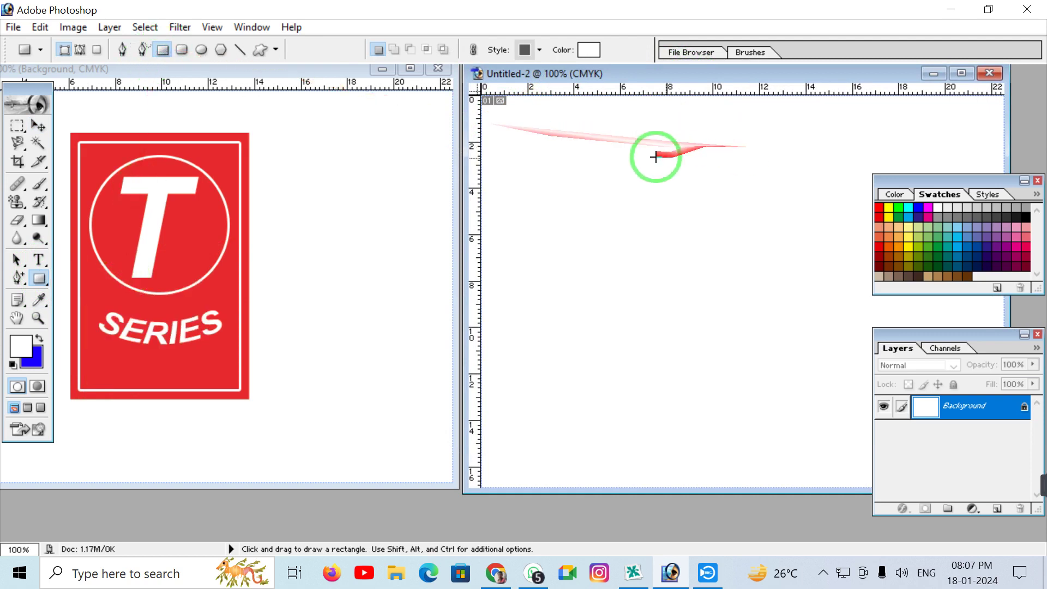
{"action": "mouse_move", "coordinate": [621, 162]}
{"action": "left_mouse_down"}
{"action": "mouse_move", "coordinate": [730, 273]}
{"action": "mouse_move", "coordinate": [647, 218]}
{"action": "mouse_move", "coordinate": [697, 237]}
{"action": "mouse_move", "coordinate": [657, 202]}
{"action": "mouse_move", "coordinate": [706, 322]}
{"action": "mouse_move", "coordinate": [695, 246]}
{"action": "left_mouse_up"}
{"action": "left_click", "coordinate": [36, 122]}
{"action": "left_click_drag", "start_coordinate": [656, 314], "coordinate": [676, 375]}
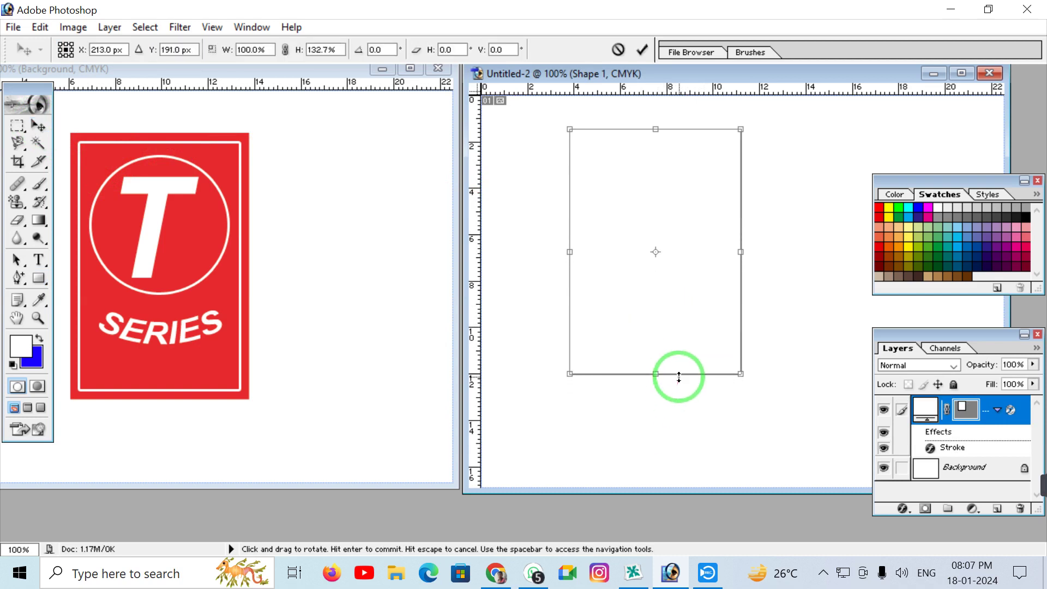
{"action": "left_click", "coordinate": [643, 52]}
- Change the rectangle shape's fill colour to red
{"action": "left_click", "coordinate": [39, 279]}
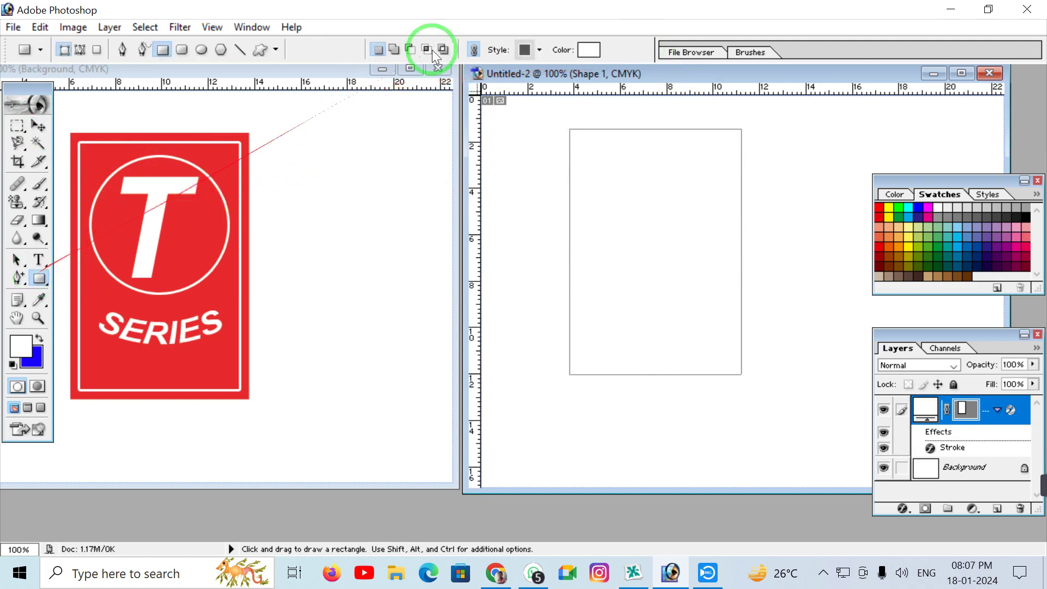
{"action": "left_click", "coordinate": [589, 49]}
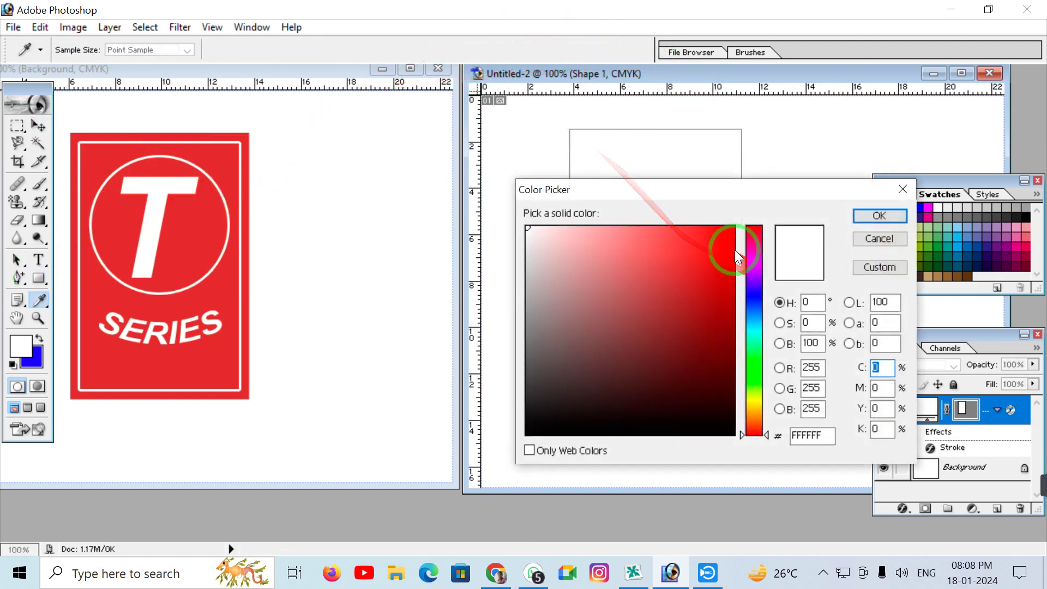
{"action": "left_click_drag", "start_coordinate": [724, 234], "coordinate": [738, 222]}
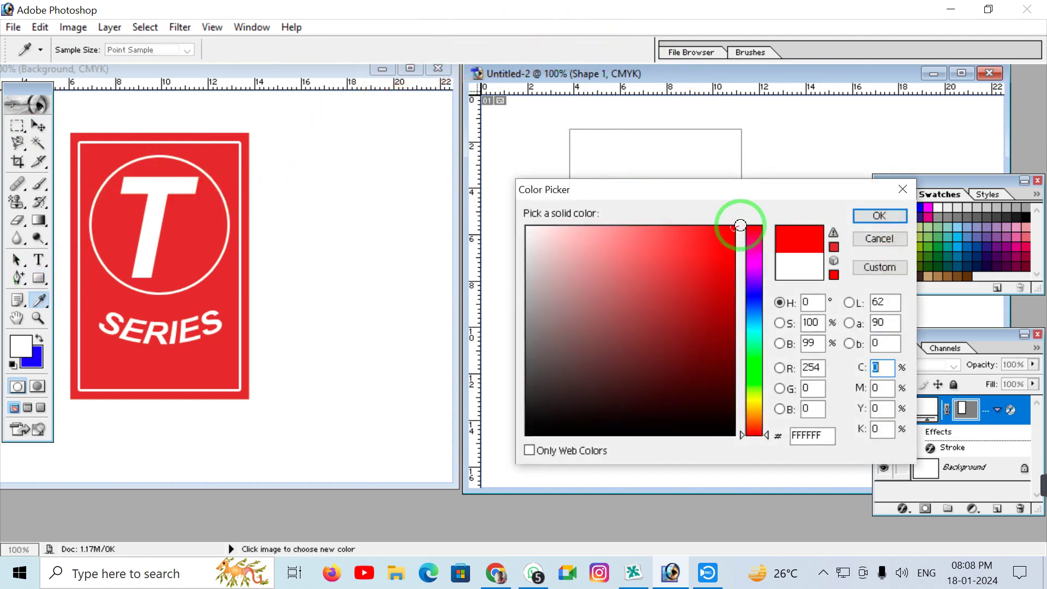
{"action": "left_click", "coordinate": [889, 217]}
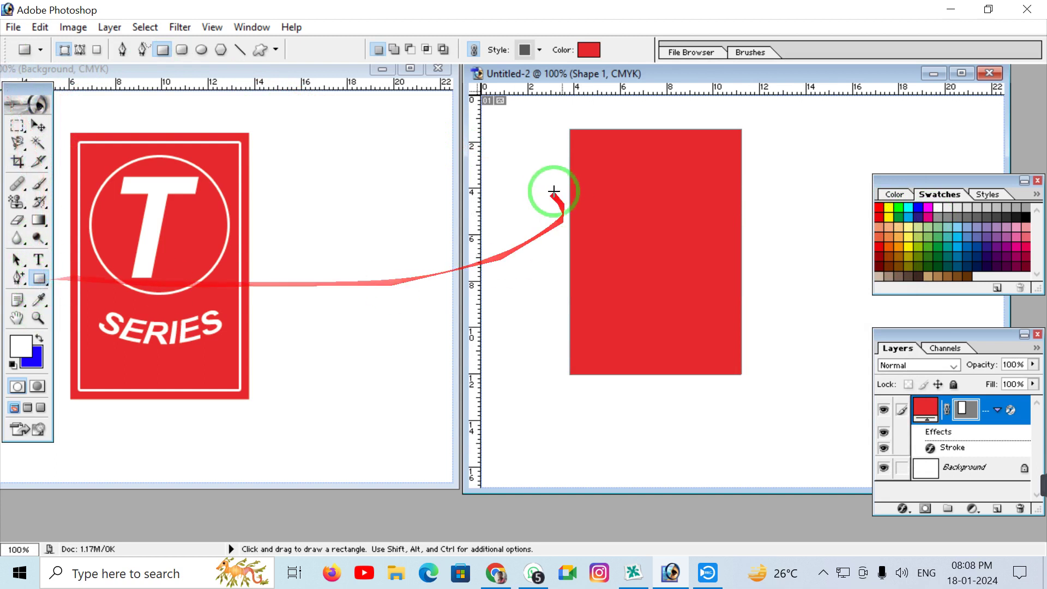
- Draw a second red rectangle, move it inside the first and scale it to about 101.6% width and 95.8% height for an even border
{"action": "left_click_drag", "start_coordinate": [638, 211], "coordinate": [712, 327]}
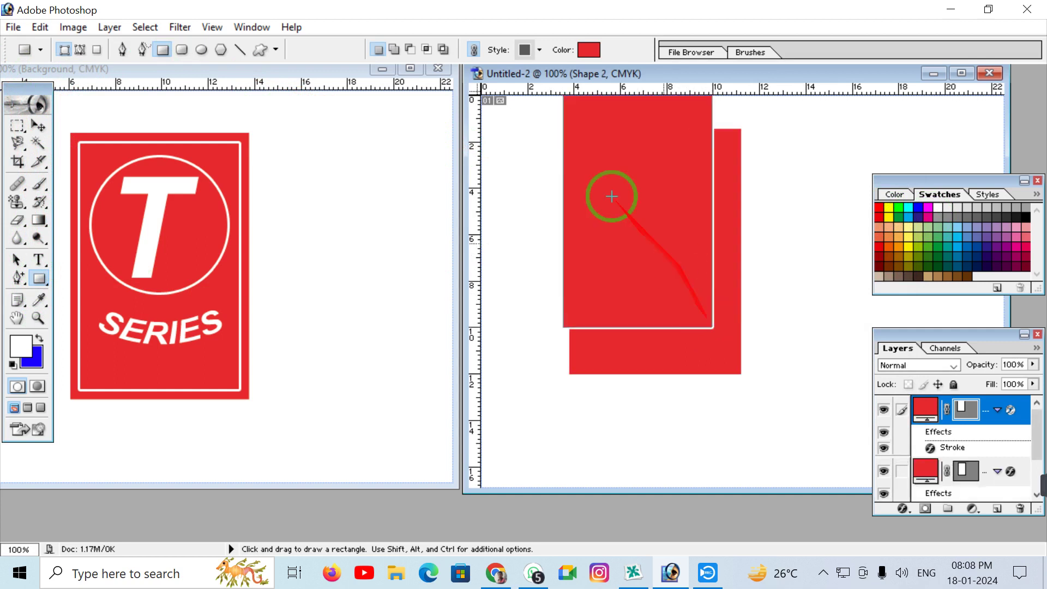
{"action": "left_click", "coordinate": [32, 132]}
{"action": "left_click_drag", "start_coordinate": [652, 210], "coordinate": [683, 254]}
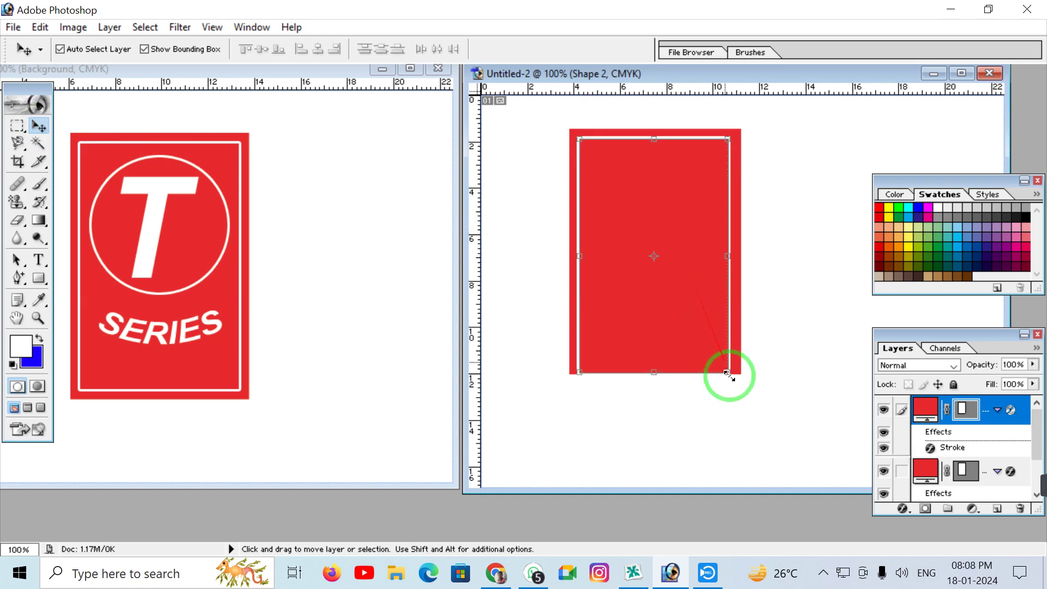
{"action": "mouse_move", "coordinate": [728, 370]}
{"action": "left_mouse_down"}
{"action": "mouse_move", "coordinate": [724, 351]}
{"action": "mouse_move", "coordinate": [731, 360]}
{"action": "left_mouse_up"}
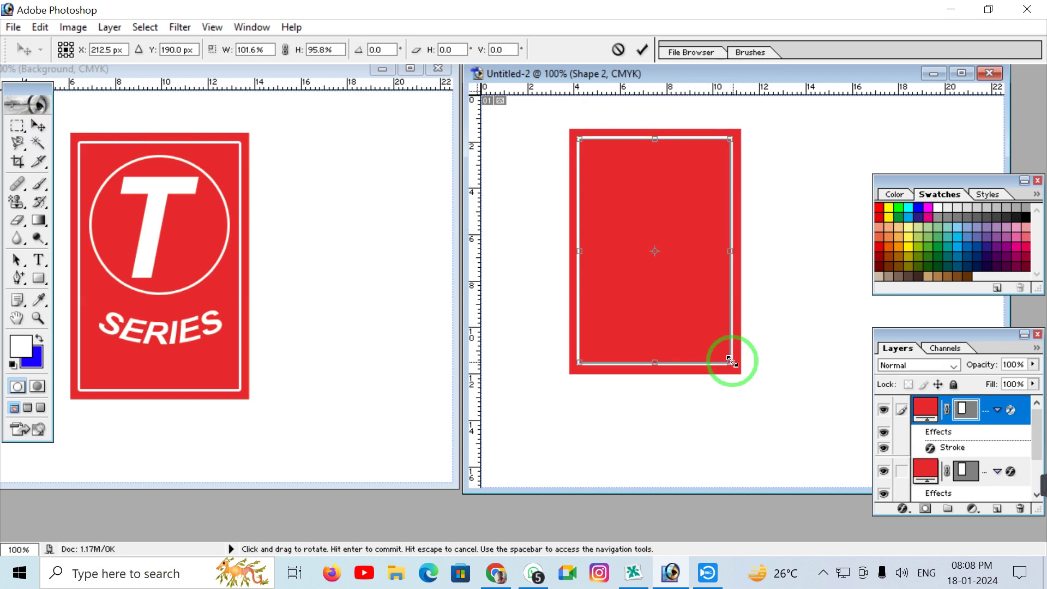
{"action": "left_click", "coordinate": [642, 49]}
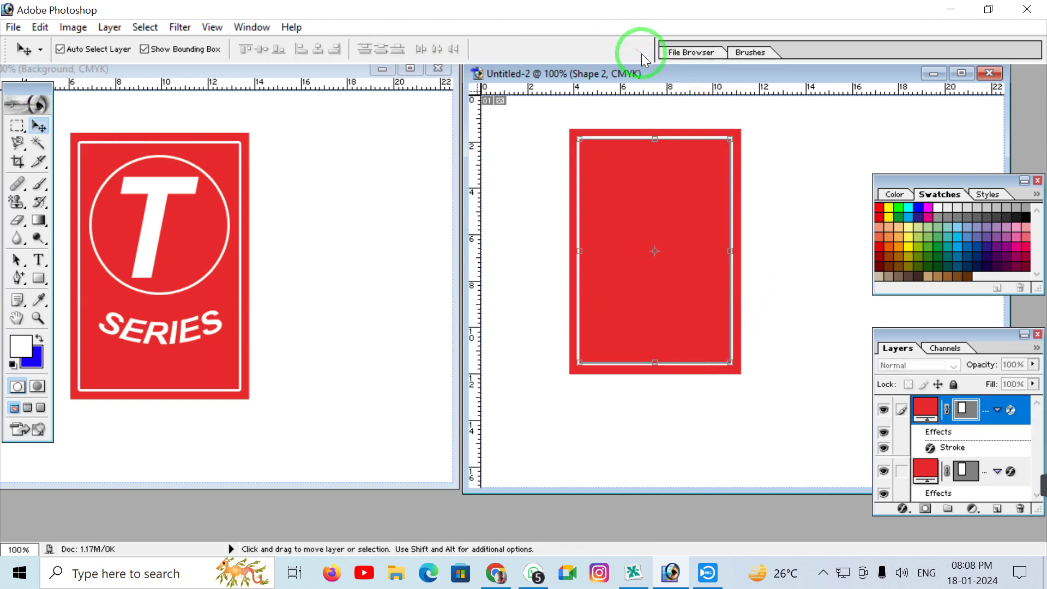
{"action": "left_click", "coordinate": [849, 224]}
{"action": "left_click", "coordinate": [668, 144]}
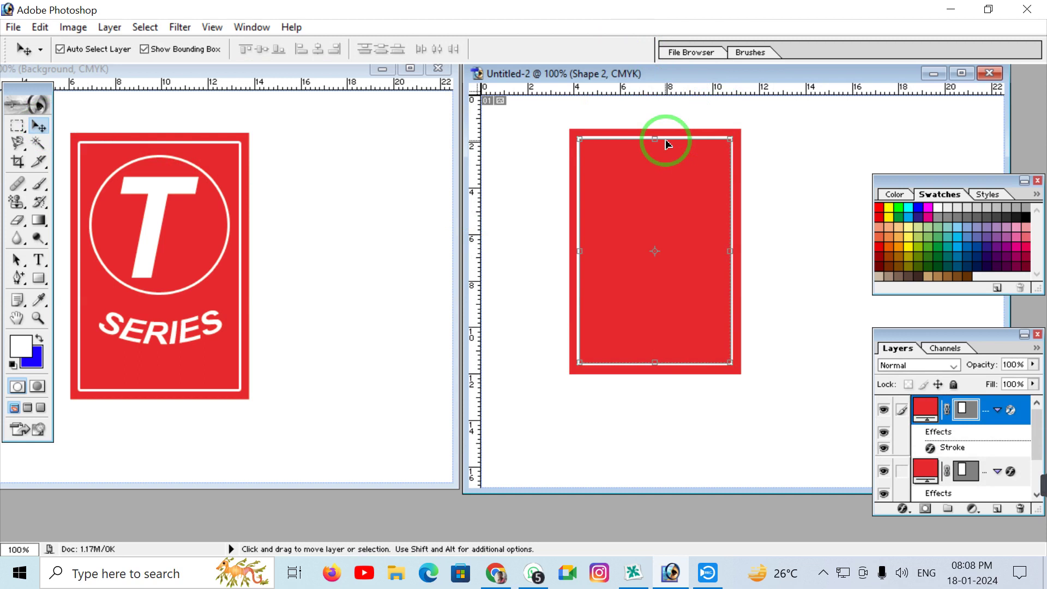
{"action": "left_click", "coordinate": [110, 28]}
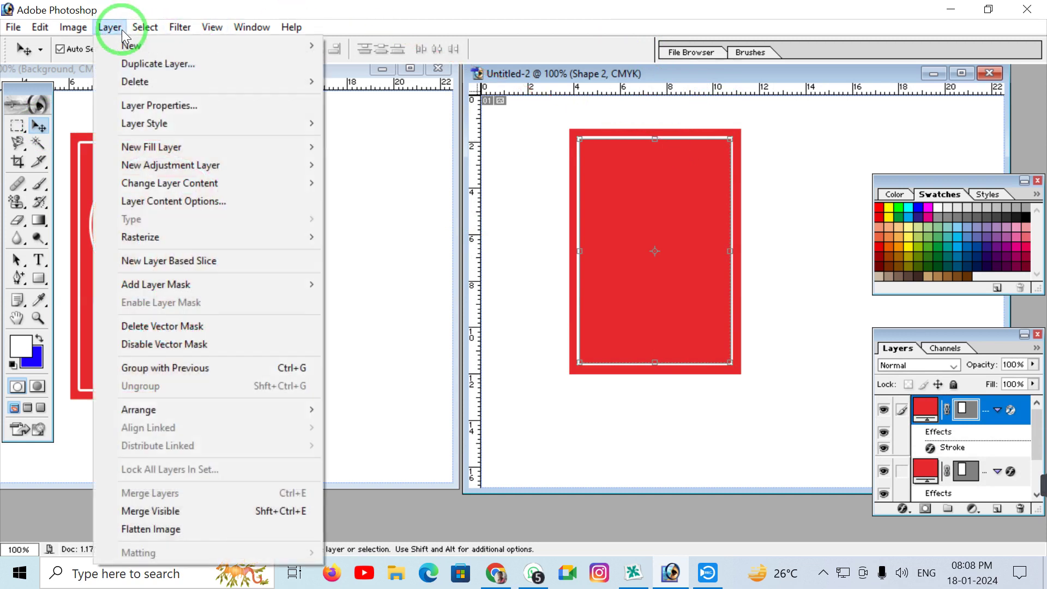
{"action": "mouse_move", "coordinate": [173, 129]}
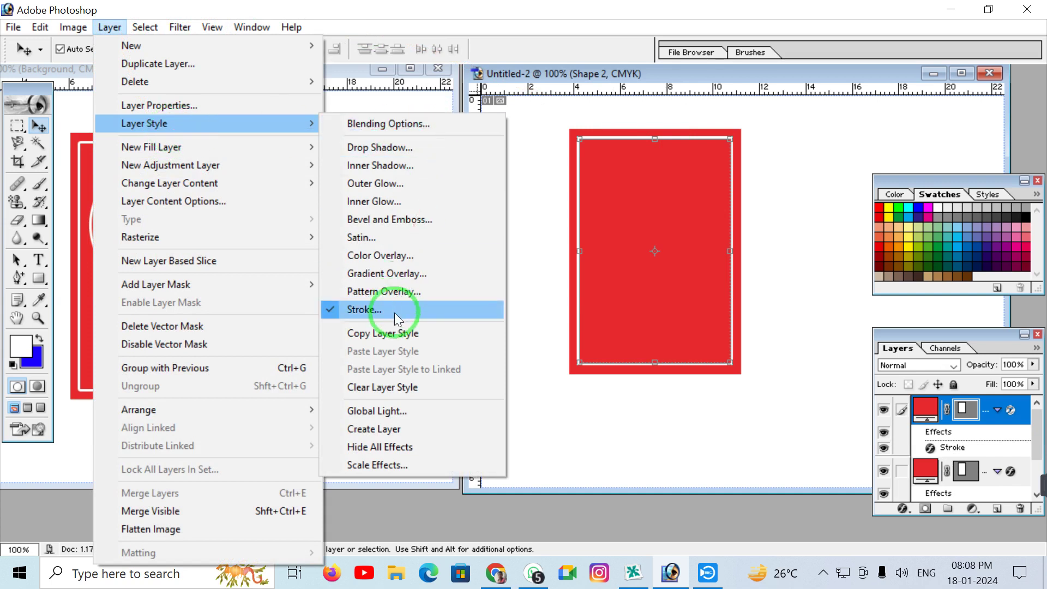
{"action": "left_click", "coordinate": [817, 217]}
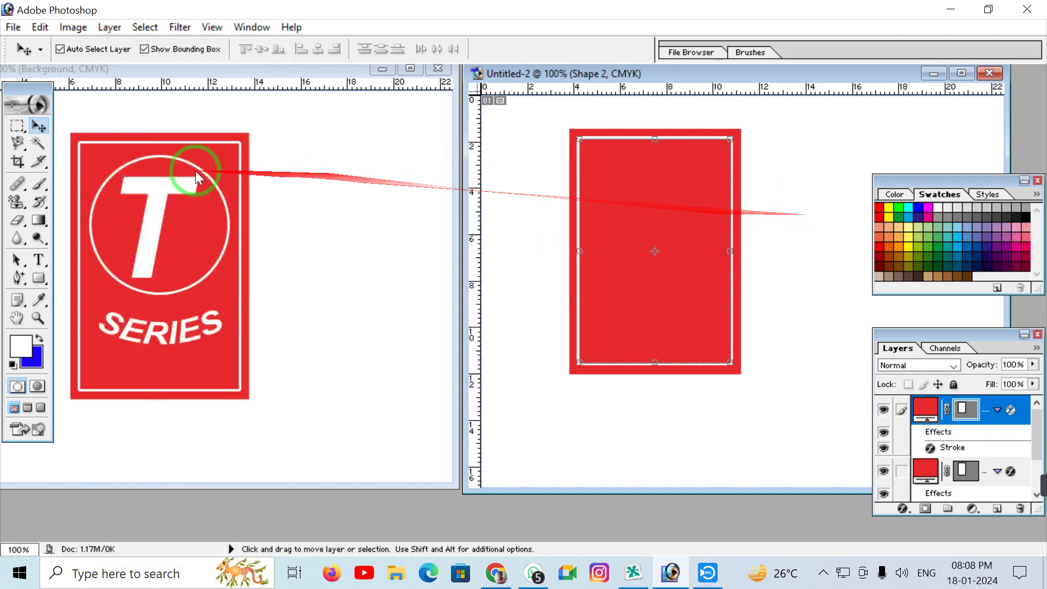
- Draw a white circle with the Ellipse tool over the upper part of the red rectangles and try to reposition it
{"action": "left_click_drag", "start_coordinate": [170, 194], "coordinate": [121, 312]}
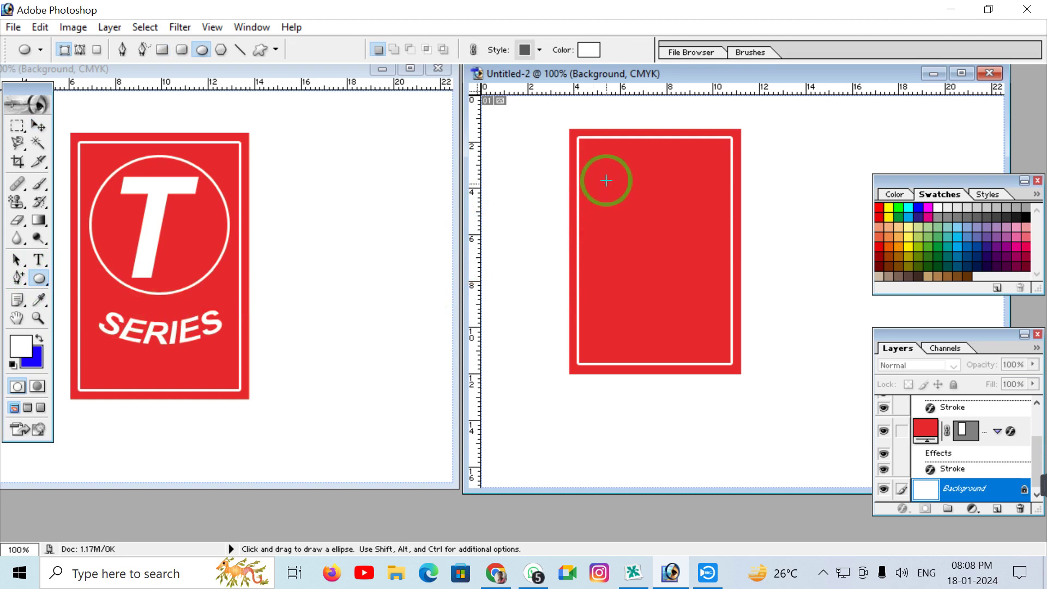
{"action": "left_click_drag", "start_coordinate": [629, 185], "coordinate": [753, 317]}
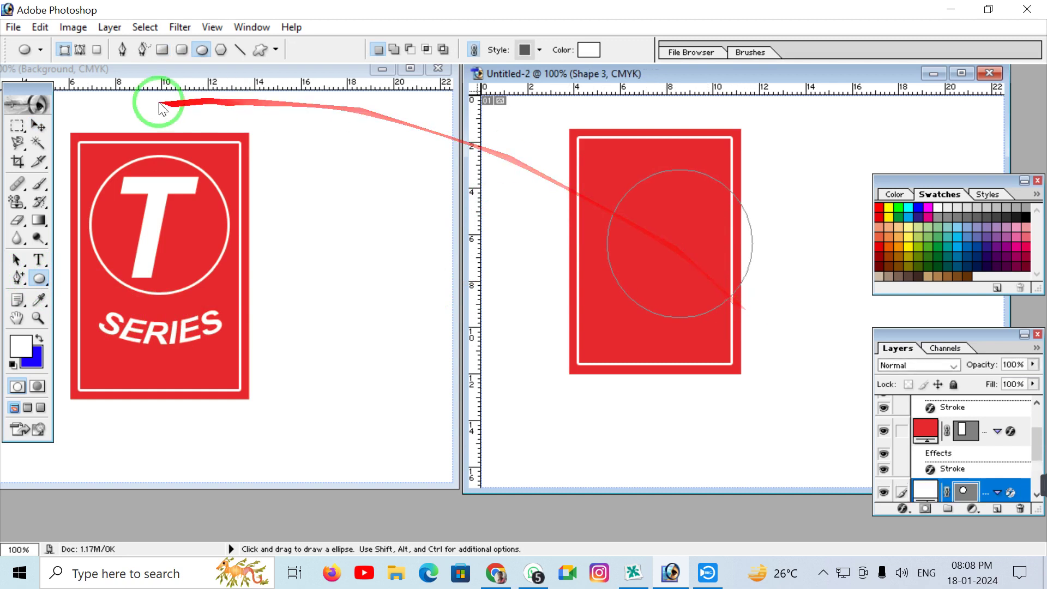
{"action": "left_click", "coordinate": [38, 126]}
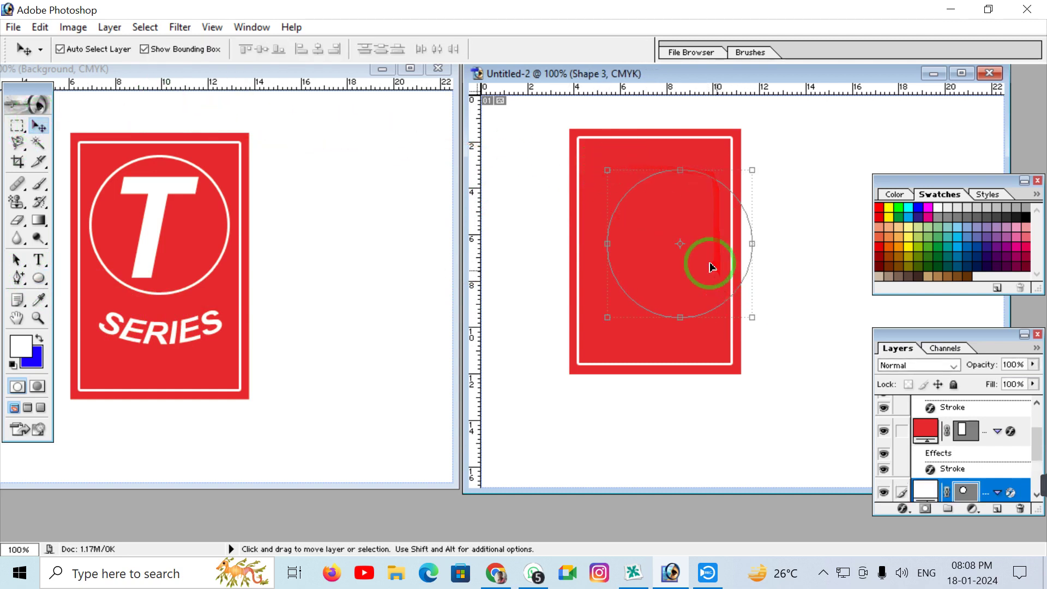
{"action": "mouse_move", "coordinate": [679, 243]}
{"action": "left_mouse_down"}
{"action": "mouse_move", "coordinate": [649, 220]}
{"action": "mouse_move", "coordinate": [675, 257]}
{"action": "left_mouse_up"}
{"action": "left_click", "coordinate": [781, 273]}
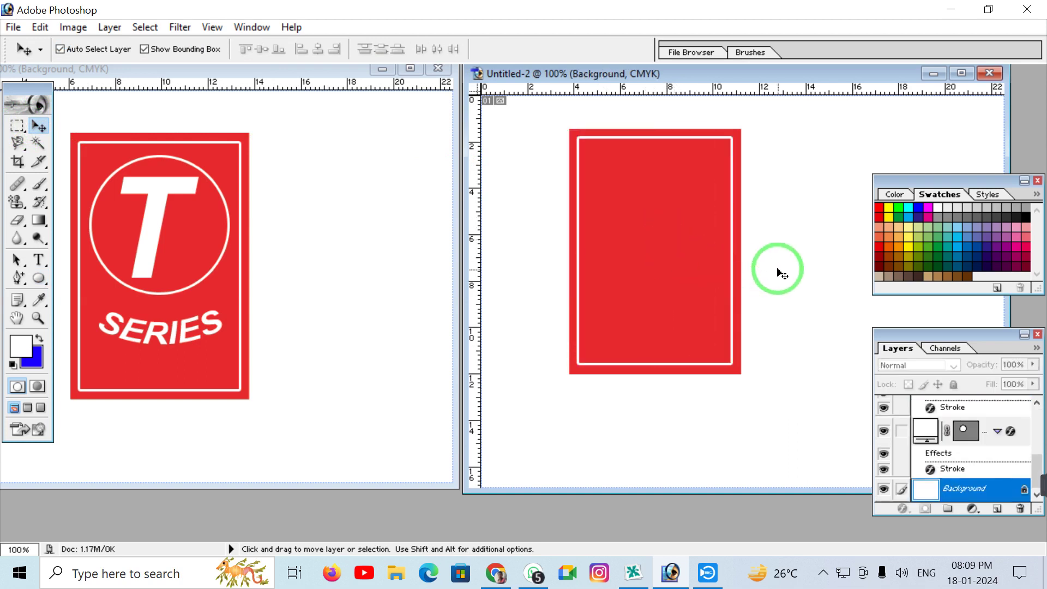
{"action": "left_click", "coordinate": [740, 215]}
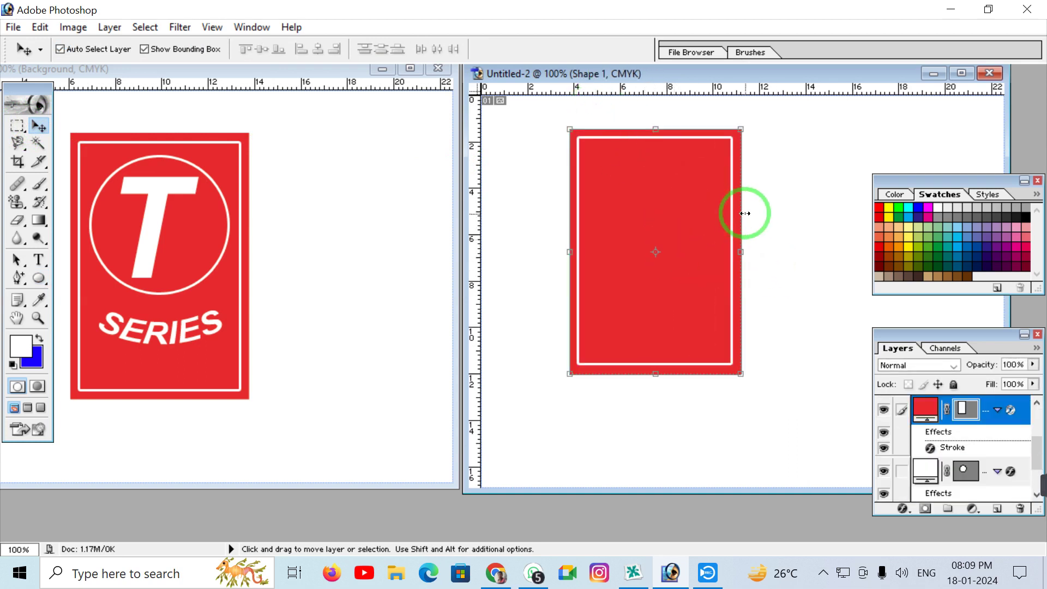
{"action": "left_click", "coordinate": [247, 276]}
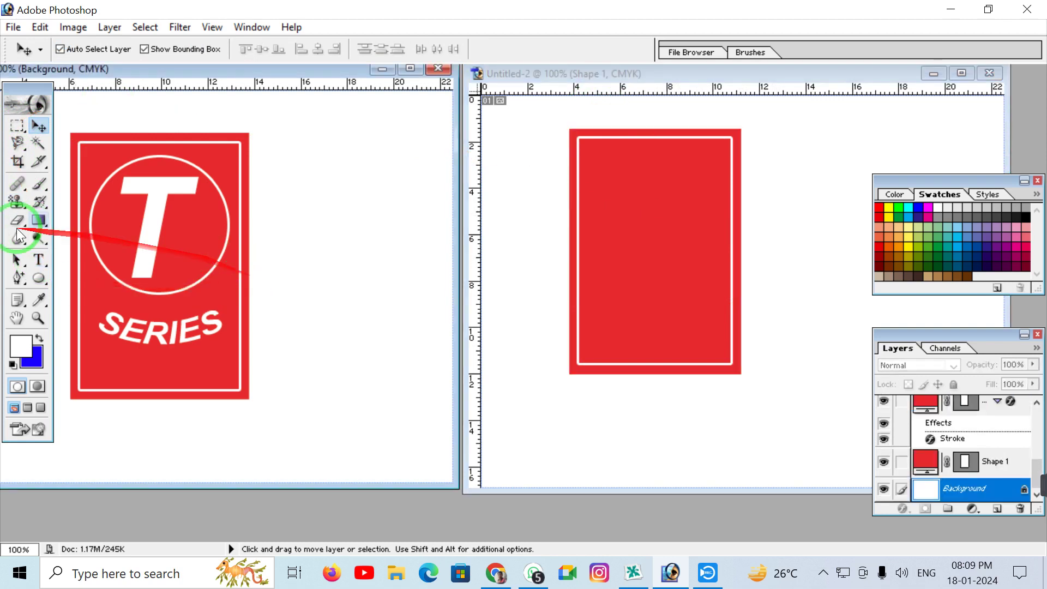
{"action": "left_click", "coordinate": [39, 279]}
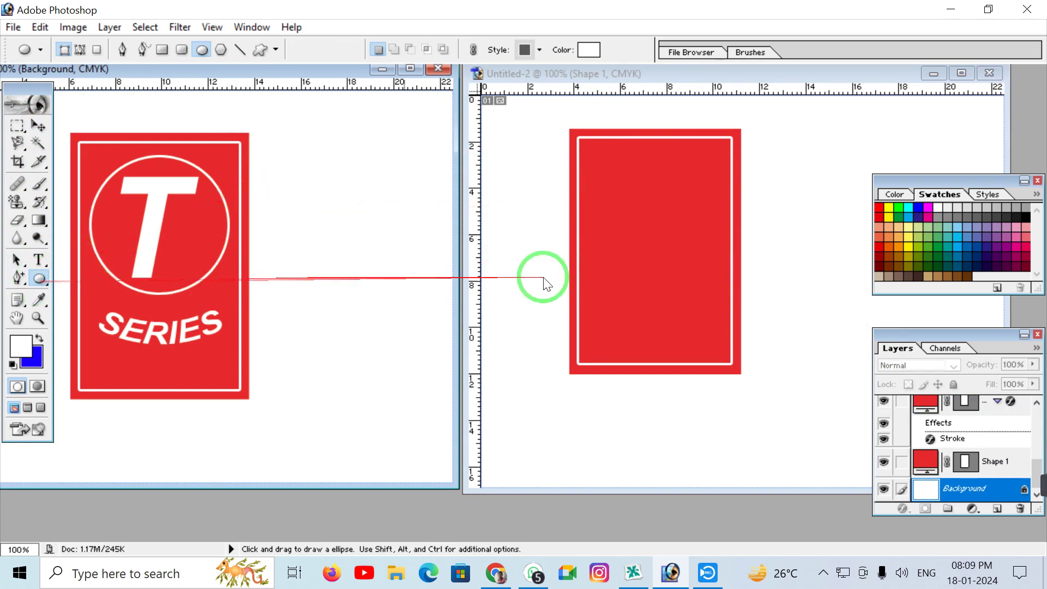
{"action": "left_click", "coordinate": [668, 216]}
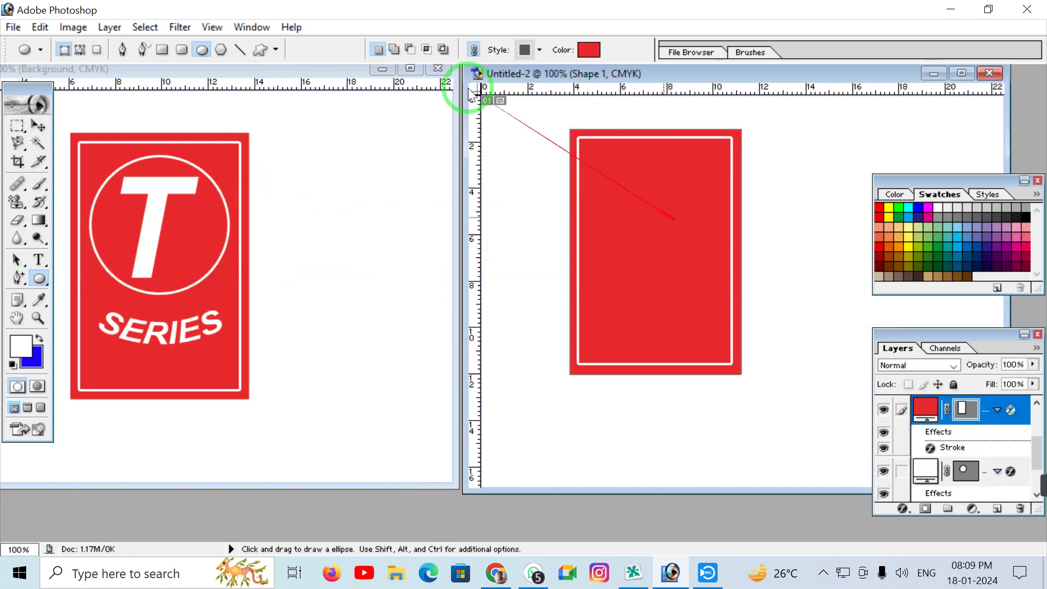
- Send the inner red rectangle with the white stroke to the back of the layer stack
{"action": "left_click", "coordinate": [39, 126]}
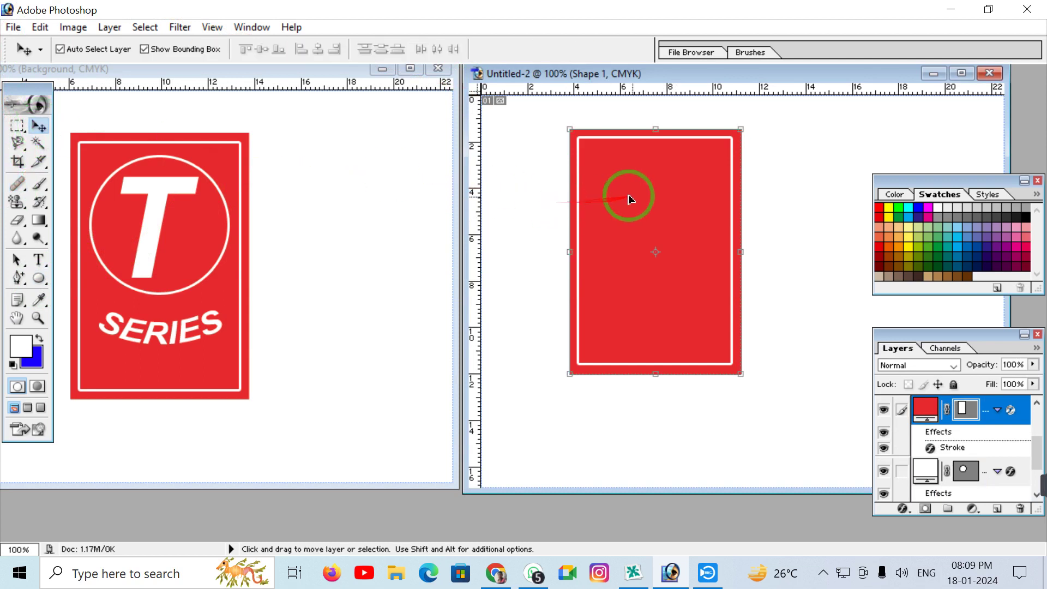
{"action": "left_click", "coordinate": [648, 188]}
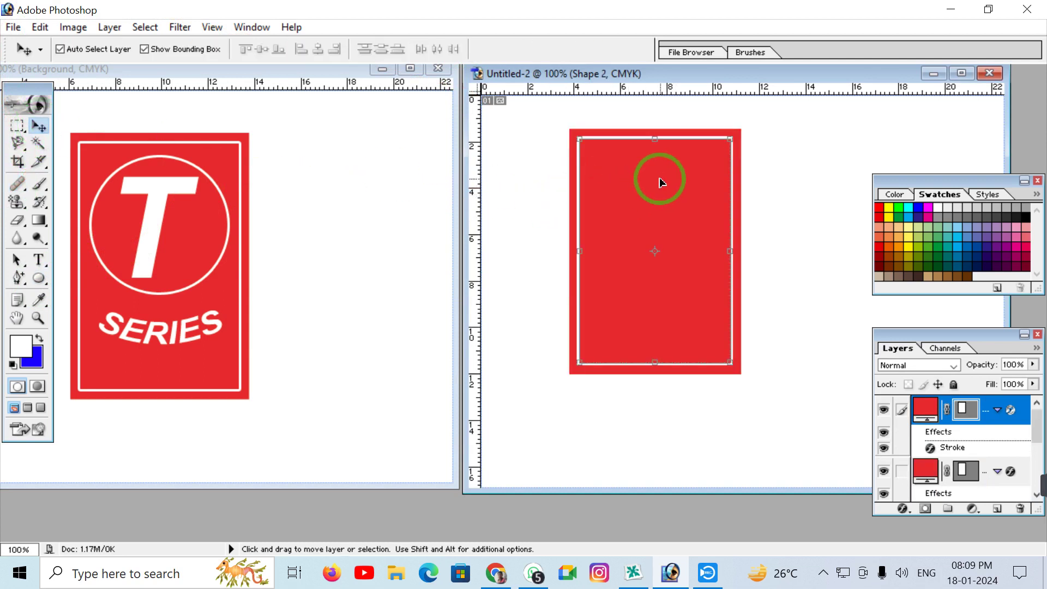
{"action": "left_click", "coordinate": [143, 28]}
{"action": "mouse_move", "coordinate": [110, 27]}
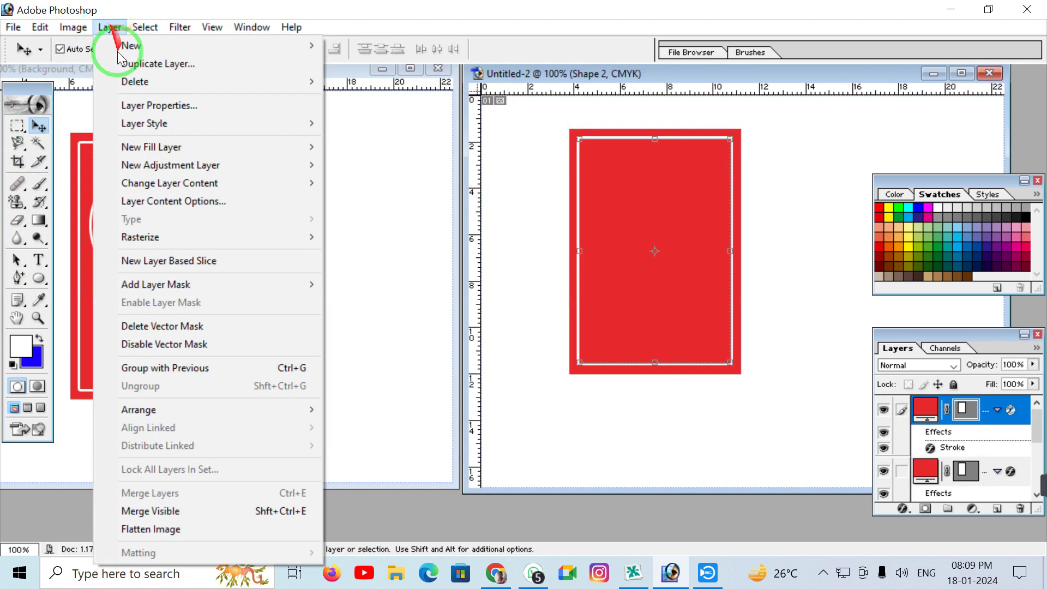
{"action": "mouse_move", "coordinate": [183, 410]}
{"action": "left_click", "coordinate": [408, 464]}
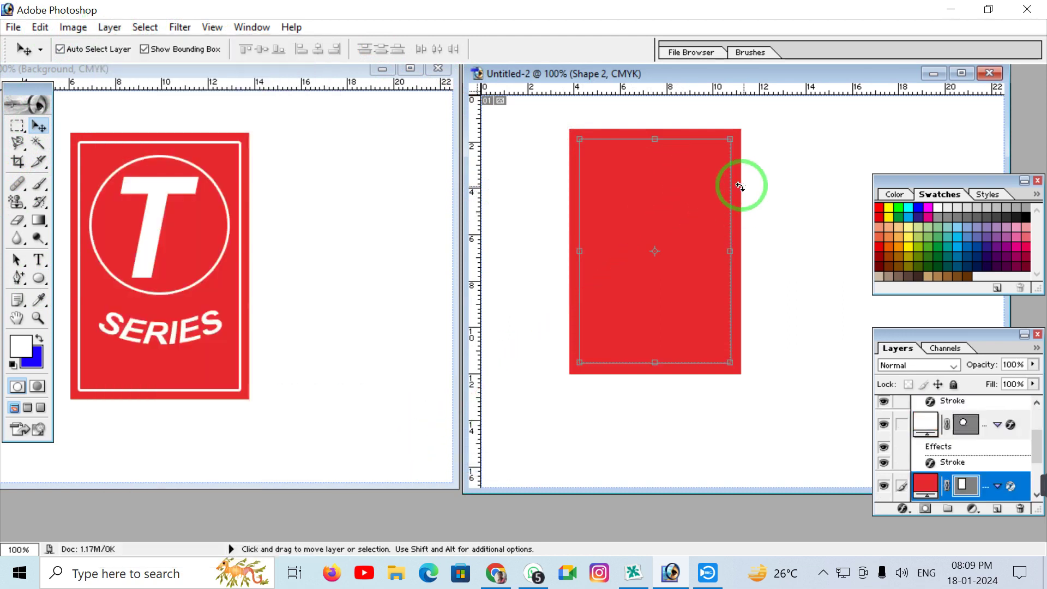
- Send the outer red rectangle to the back of the layer stack and select the white circle
{"action": "left_click", "coordinate": [770, 164]}
{"action": "left_click", "coordinate": [715, 140]}
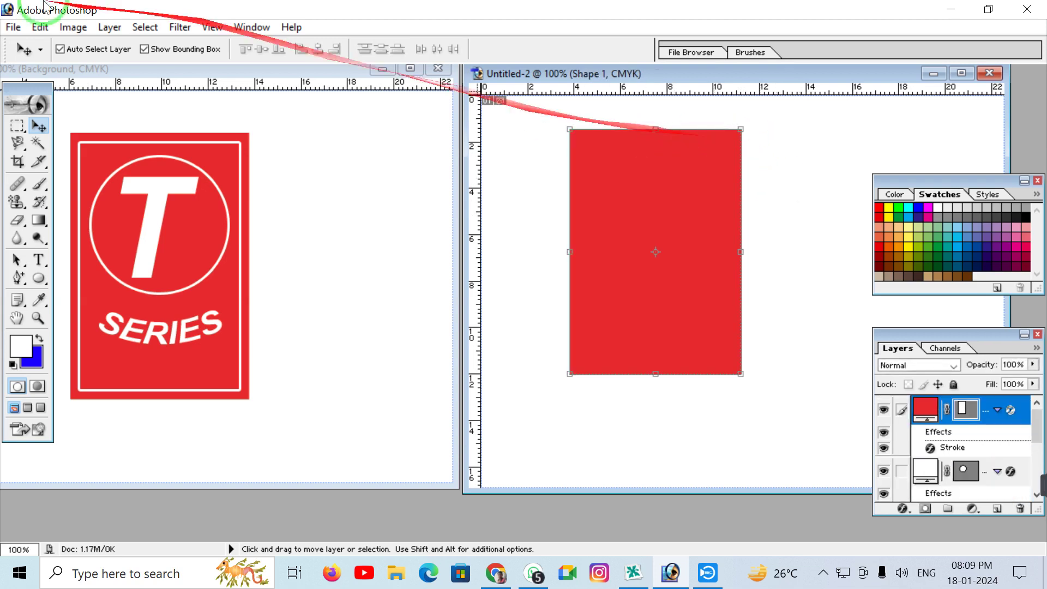
{"action": "left_click", "coordinate": [109, 28]}
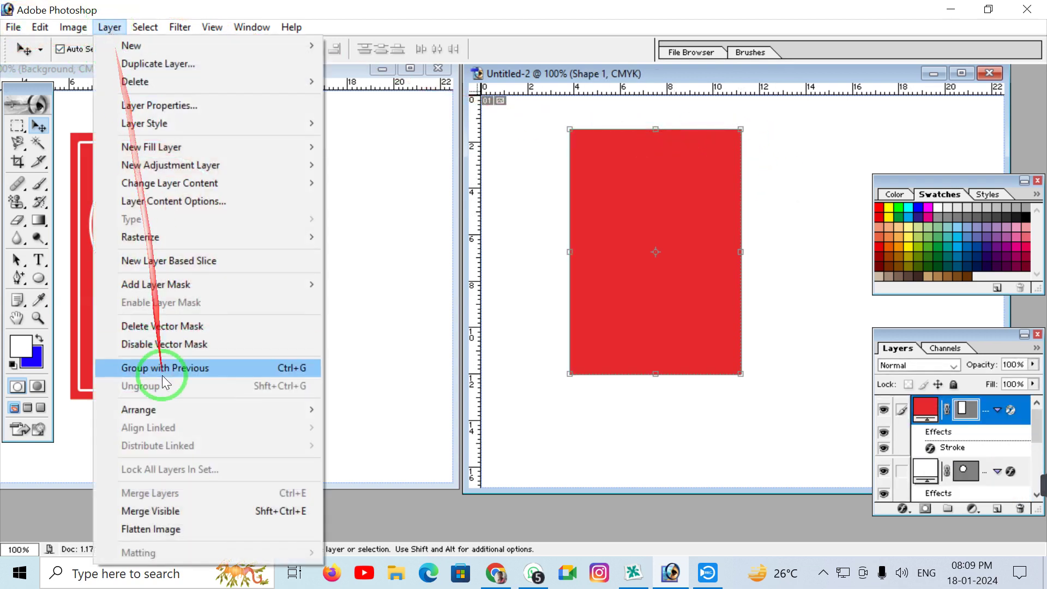
{"action": "mouse_move", "coordinate": [162, 411]}
{"action": "left_click", "coordinate": [363, 463]}
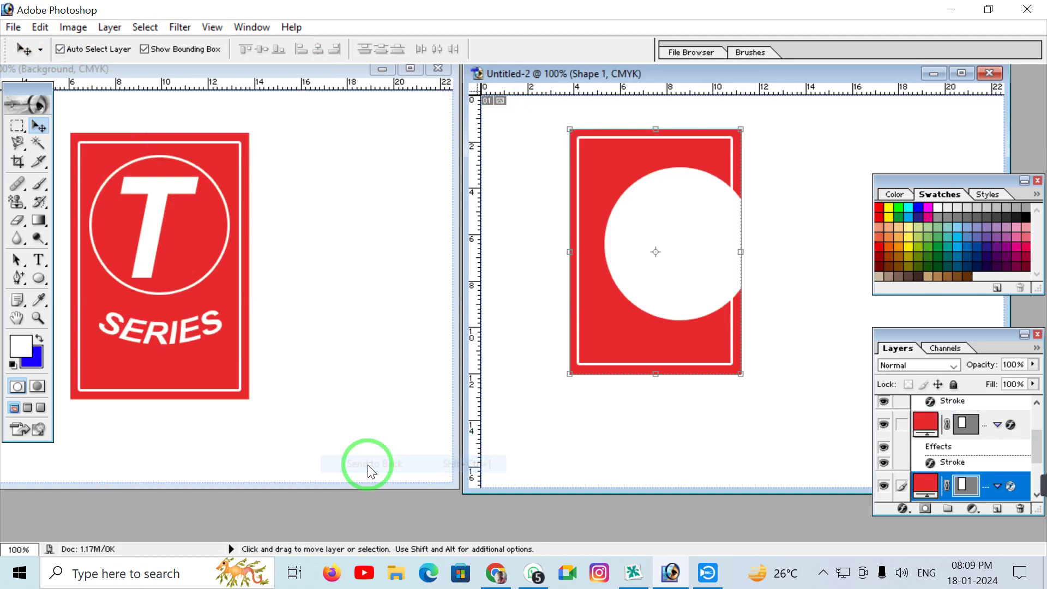
{"action": "left_click", "coordinate": [677, 243]}
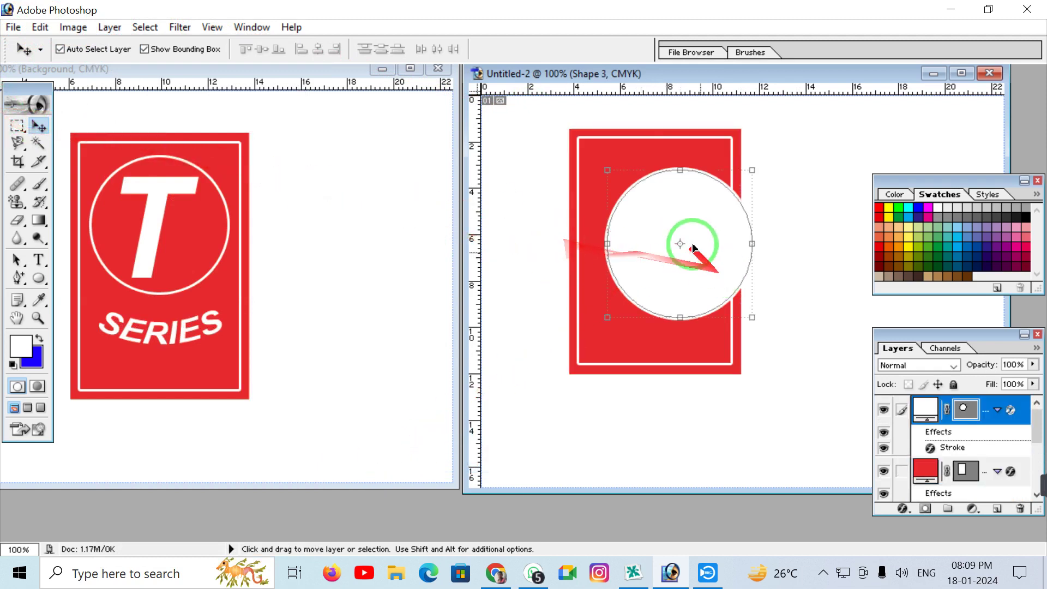
- Move the white circle inside the upper part of the red rectangle's border and change its fill to red FC0202
{"action": "left_click_drag", "start_coordinate": [712, 250], "coordinate": [690, 234]}
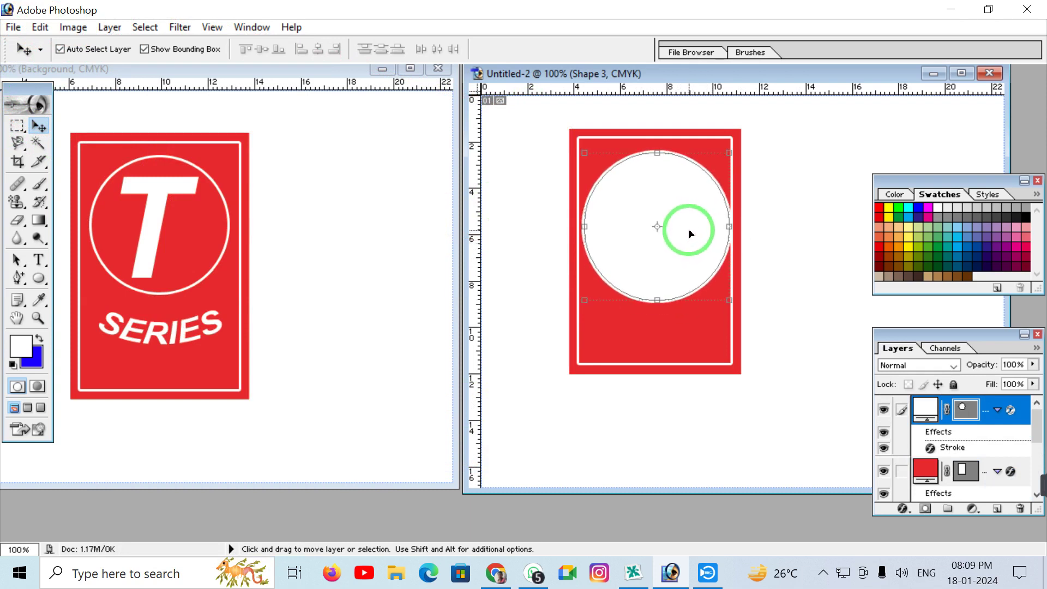
{"action": "left_click", "coordinate": [37, 279]}
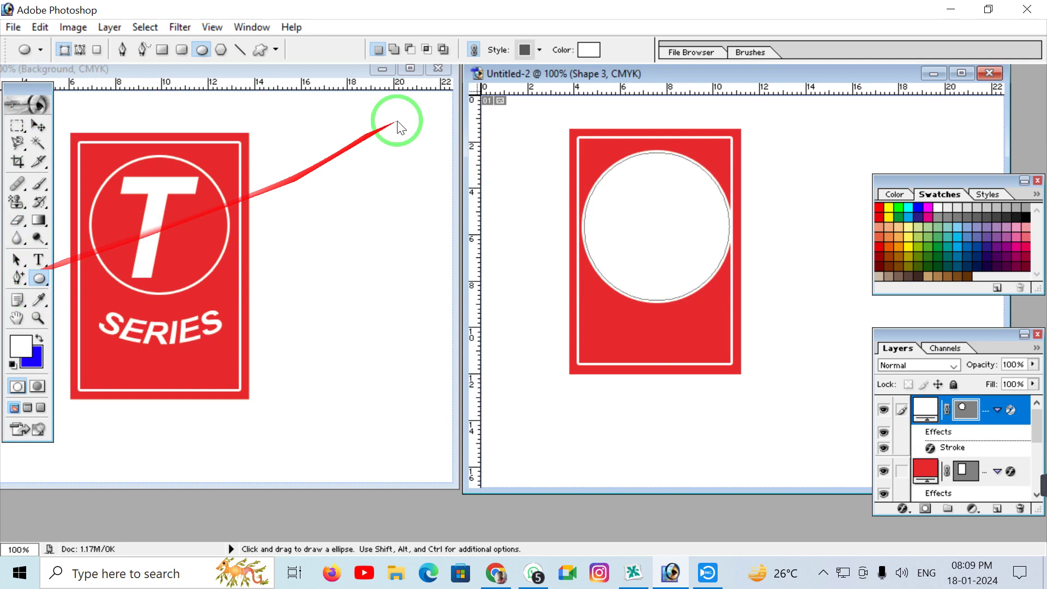
{"action": "left_click", "coordinate": [589, 49]}
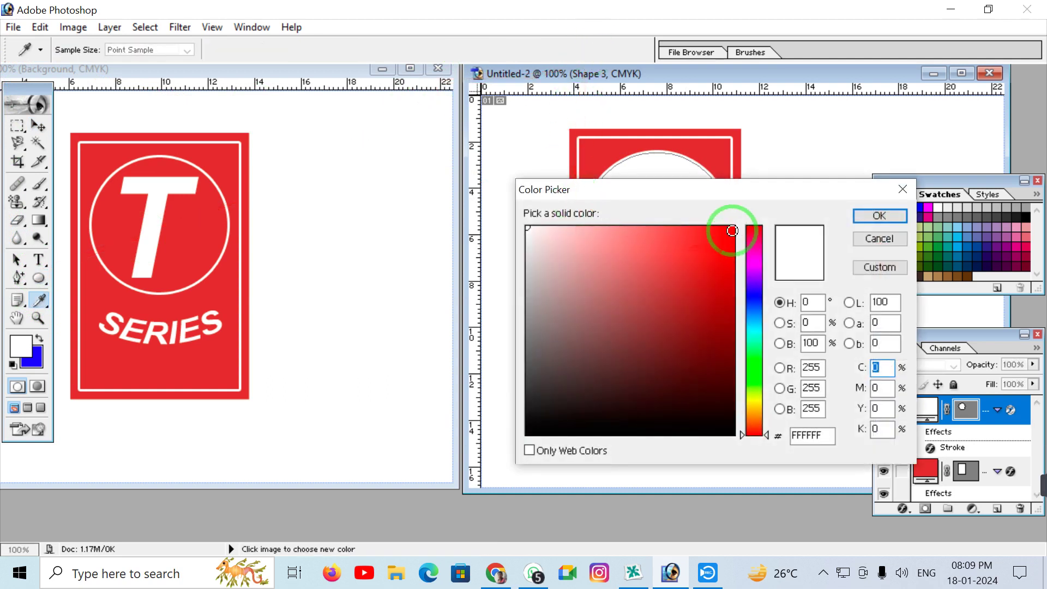
{"action": "left_click", "coordinate": [732, 228]}
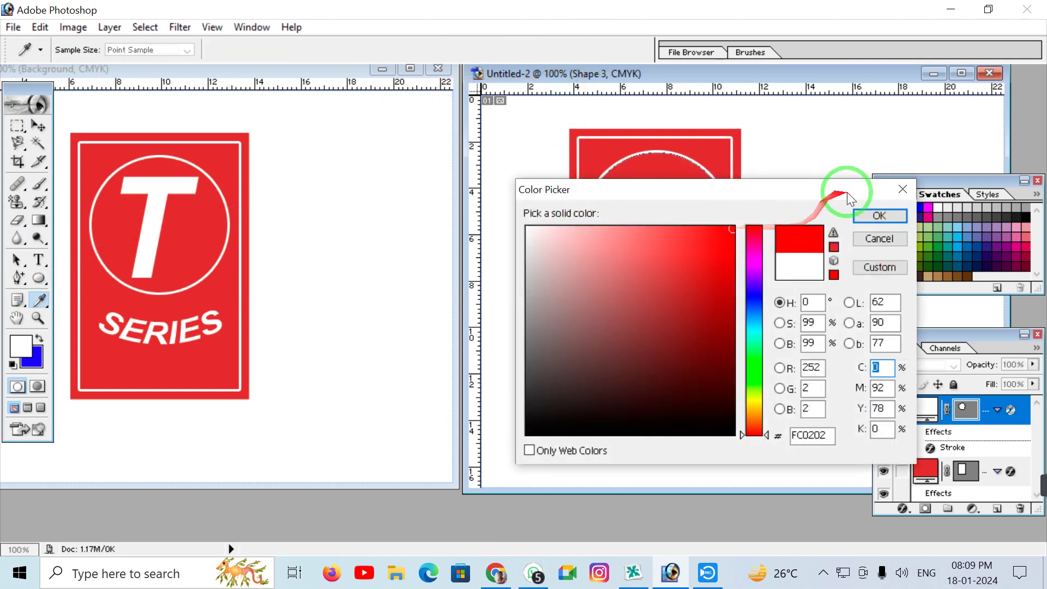
{"action": "left_click", "coordinate": [875, 216]}
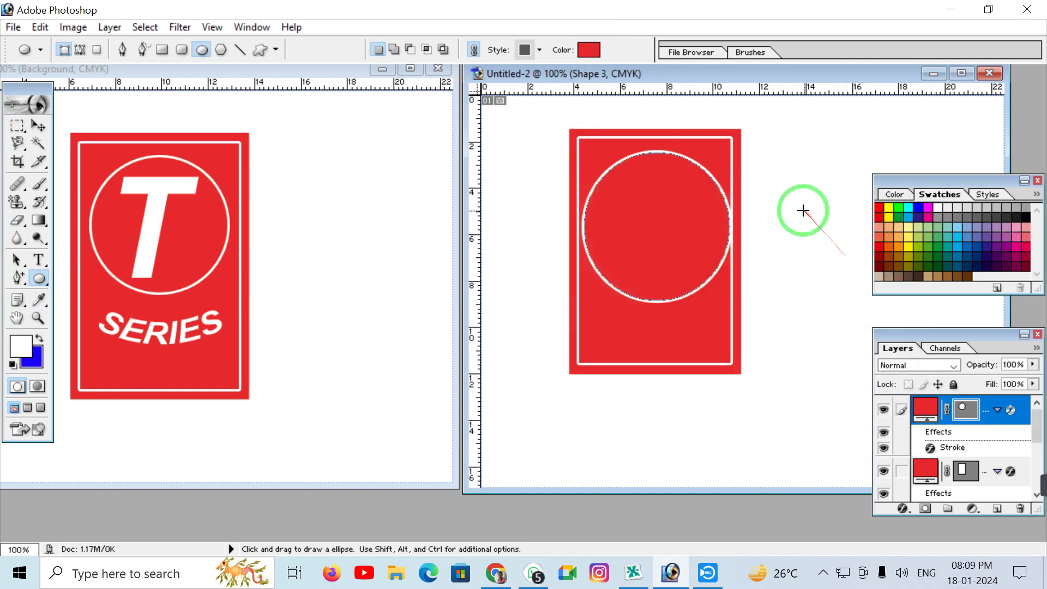
- Scale the red circle down proportionally and center it in the upper part of the bordered rectangle
{"action": "left_click", "coordinate": [39, 125]}
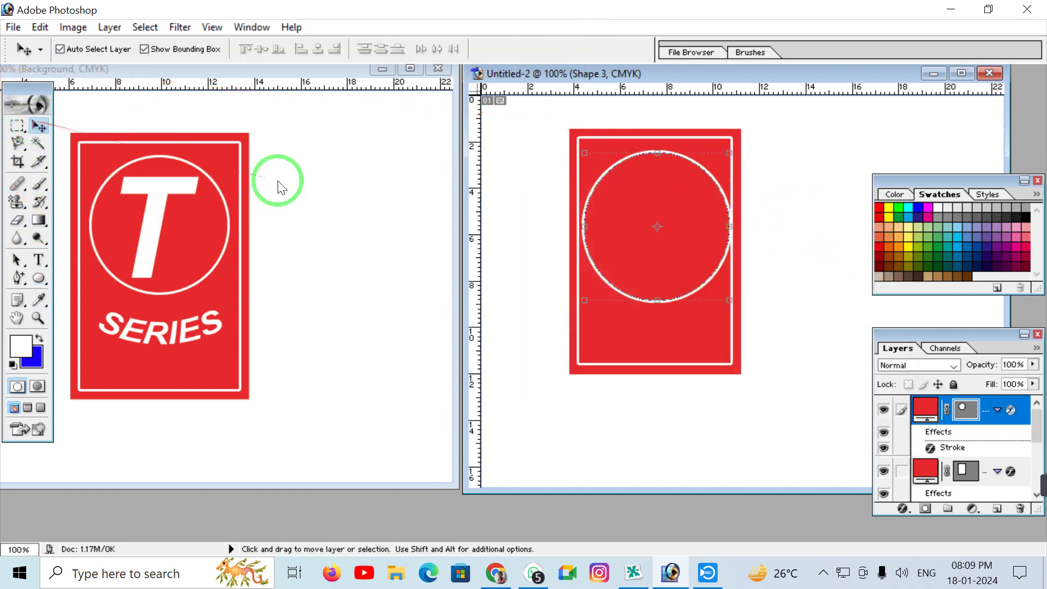
{"action": "key", "text": "ctrl+t"}
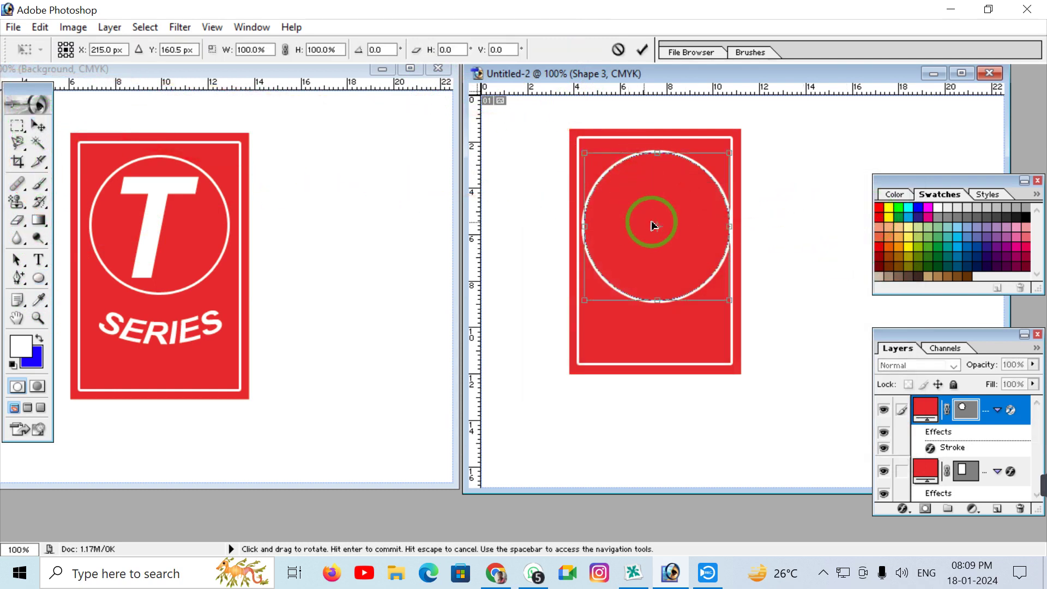
{"action": "left_click_drag", "start_coordinate": [729, 157], "coordinate": [711, 171]}
{"action": "left_click_drag", "start_coordinate": [660, 240], "coordinate": [671, 227]}
{"action": "left_click", "coordinate": [643, 51]}
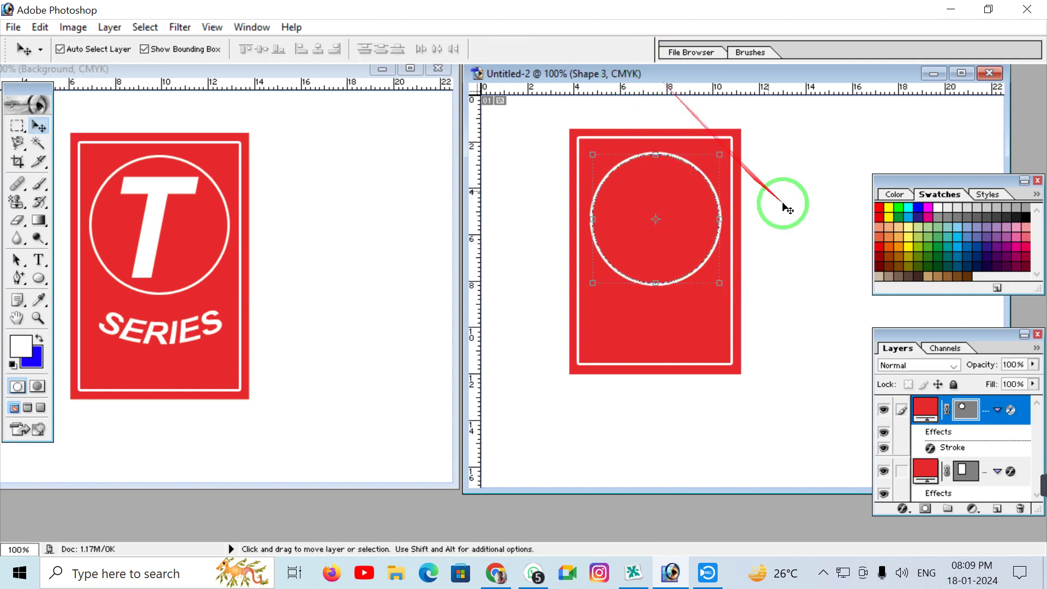
{"action": "left_click", "coordinate": [802, 244]}
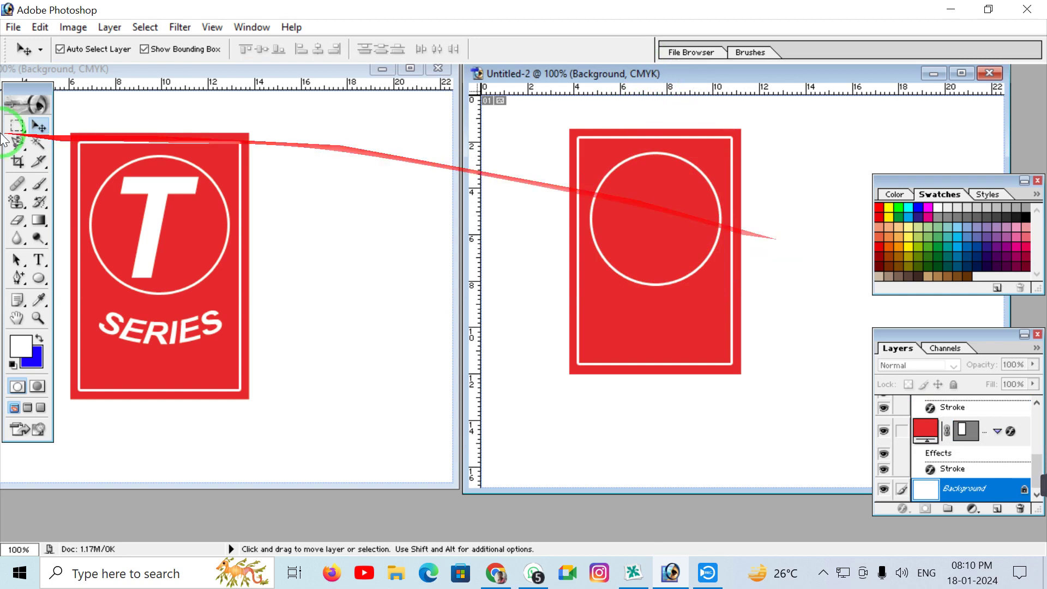
- Add the letter T in white Arial Bold Italic at 36.53 pt on the rectangle below the circle
{"action": "left_click", "coordinate": [44, 263]}
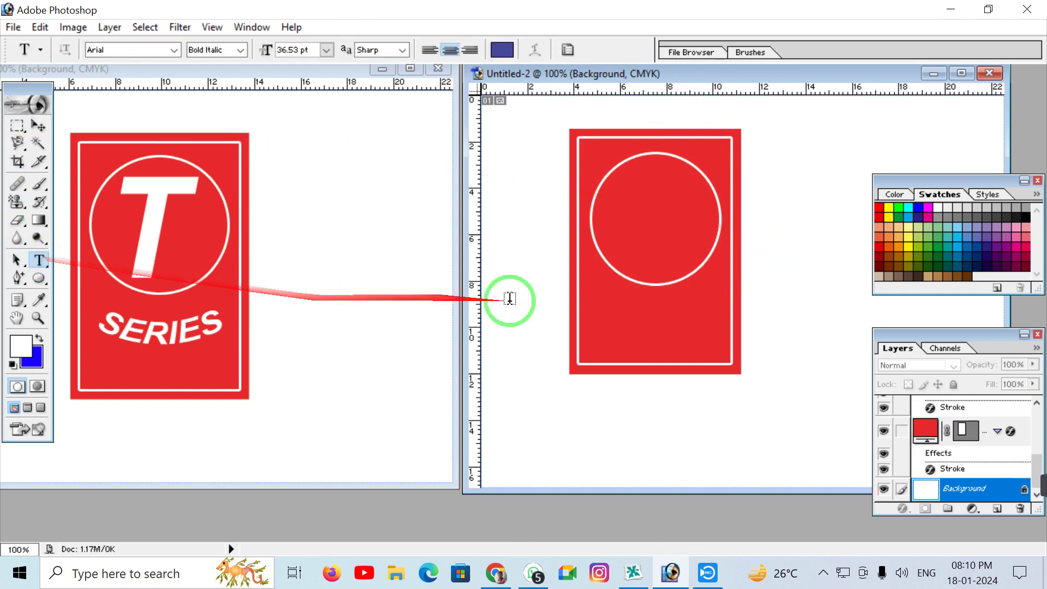
{"action": "left_click", "coordinate": [643, 331]}
{"action": "left_click", "coordinate": [663, 375]}
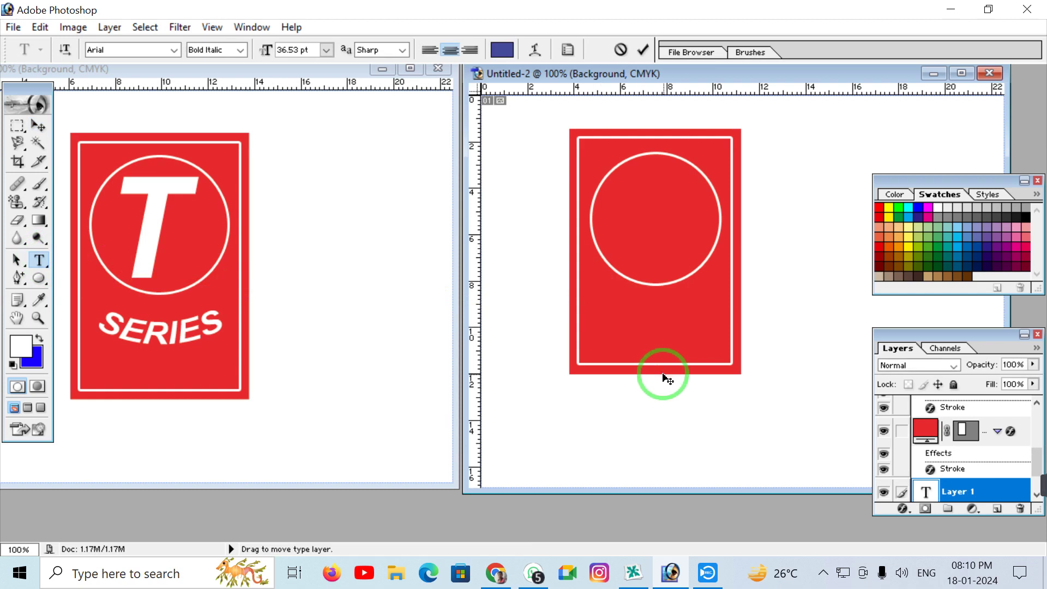
{"action": "left_click", "coordinate": [673, 334]}
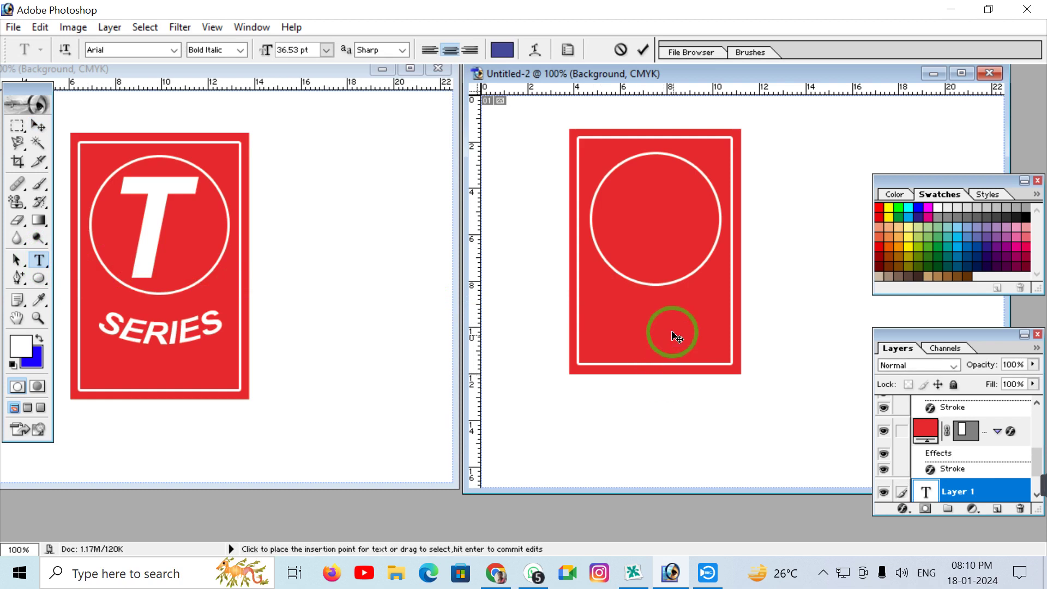
{"action": "double_click", "coordinate": [643, 311]}
{"action": "left_click", "coordinate": [502, 49]}
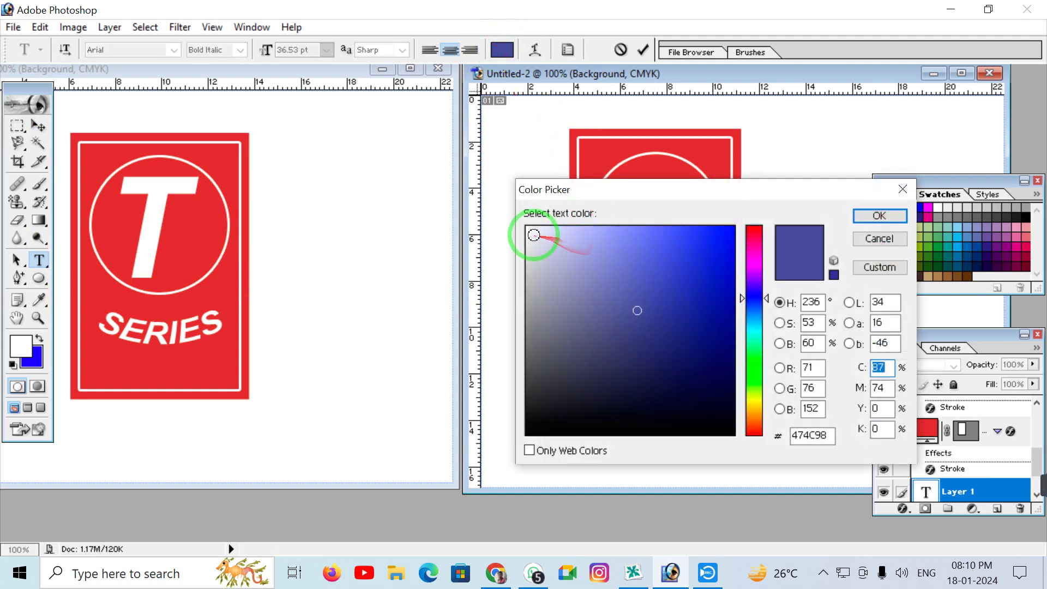
{"action": "left_click_drag", "start_coordinate": [531, 231], "coordinate": [523, 226]}
{"action": "left_click", "coordinate": [880, 216]}
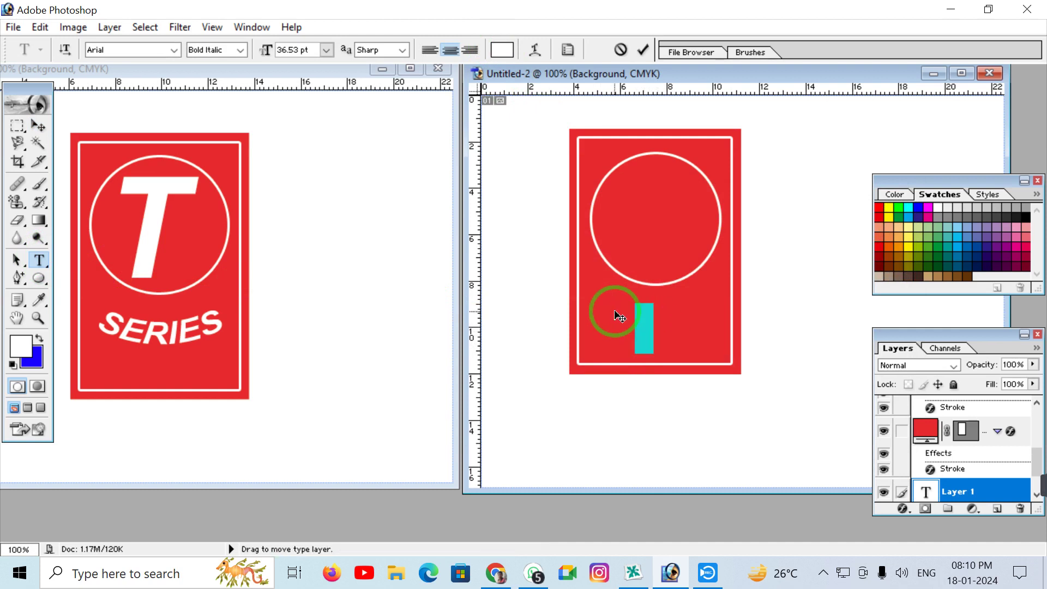
{"action": "left_click", "coordinate": [642, 49]}
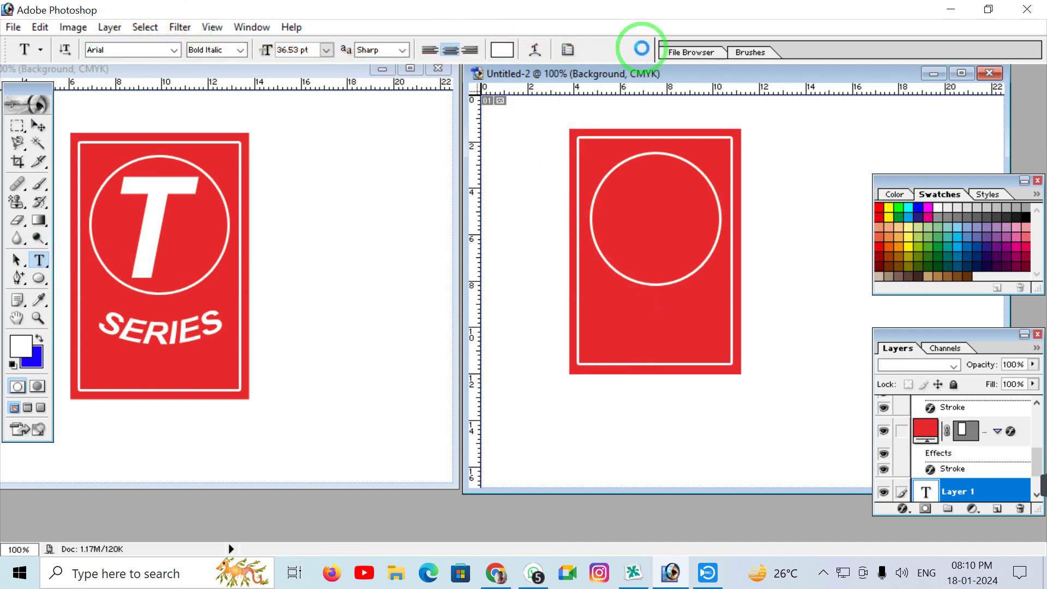
- Scale the letter T to 438.9% in width and height and move it inside the circle
{"action": "left_click", "coordinate": [41, 126]}
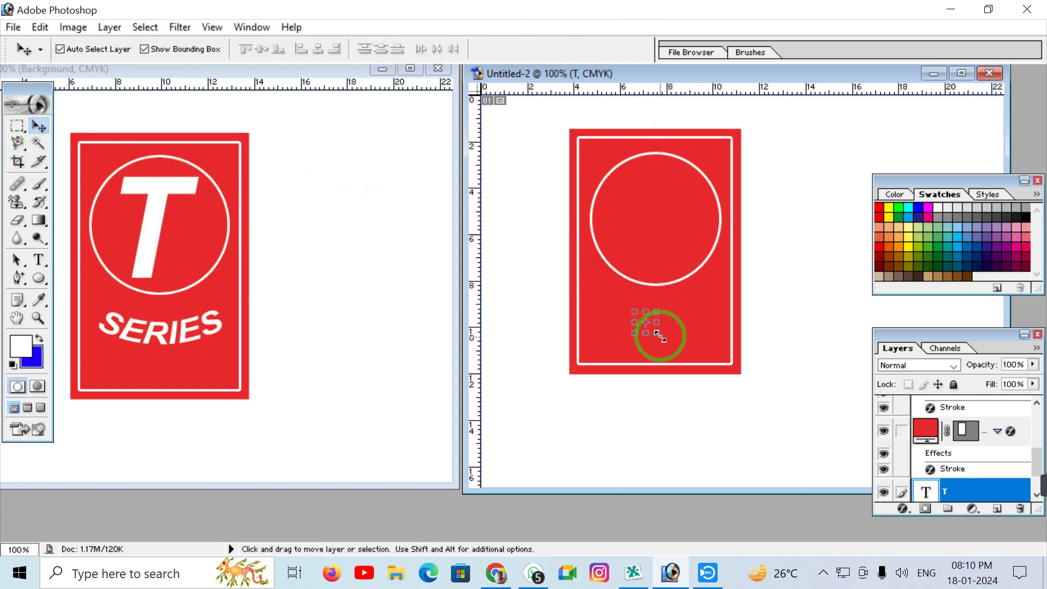
{"action": "left_click_drag", "start_coordinate": [660, 336], "coordinate": [733, 409]}
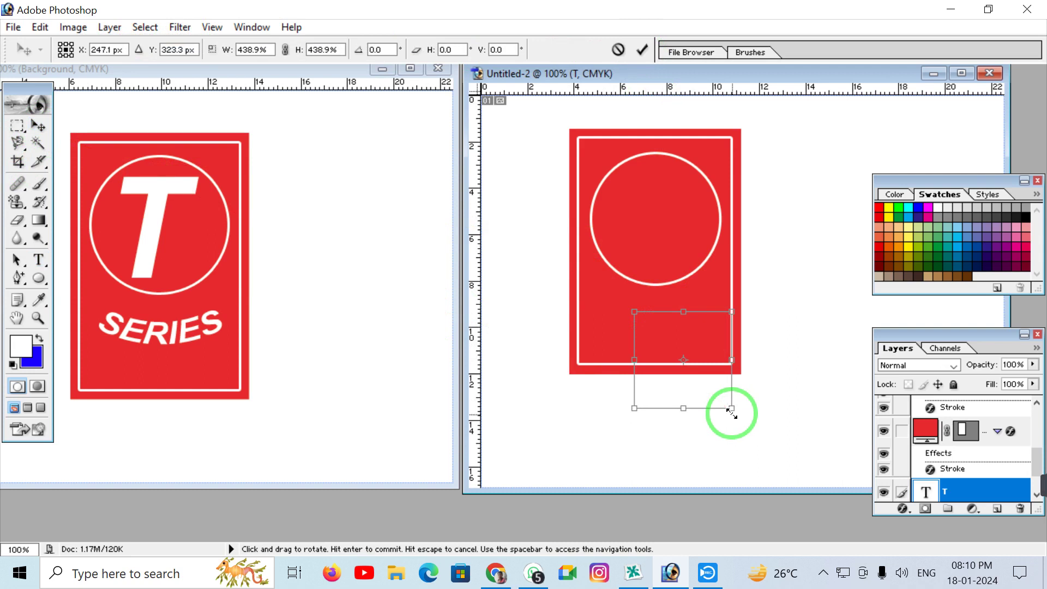
{"action": "left_click_drag", "start_coordinate": [705, 342], "coordinate": [682, 199]}
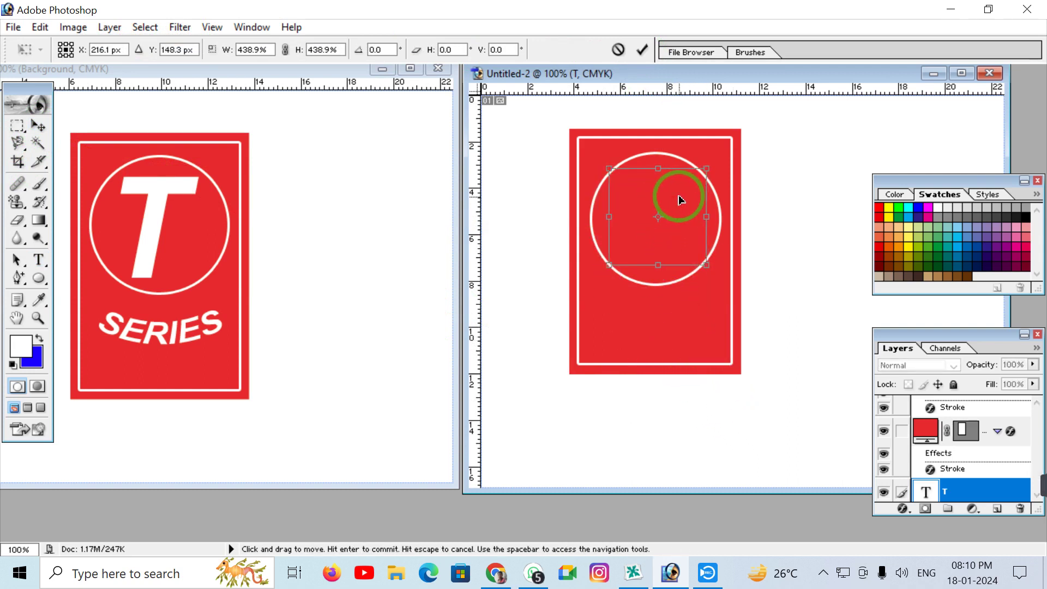
{"action": "left_click", "coordinate": [109, 27]}
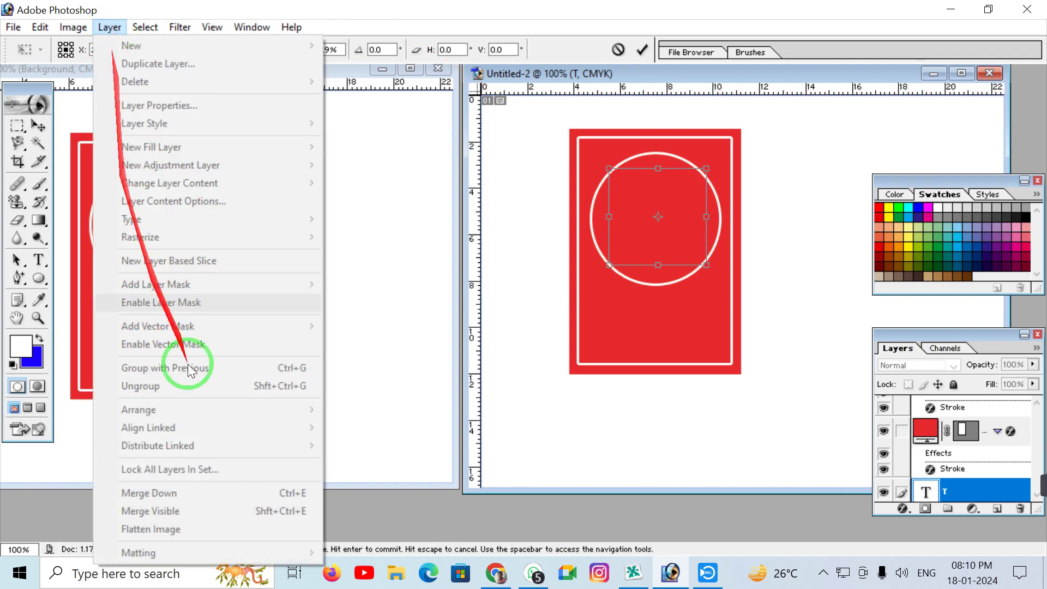
{"action": "left_click", "coordinate": [637, 47]}
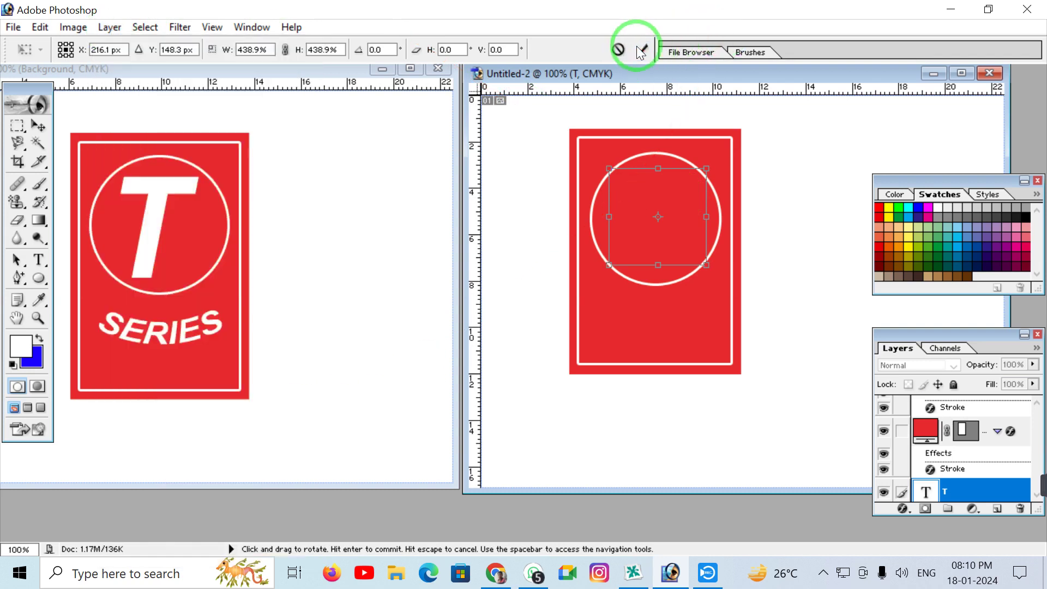
{"action": "left_click", "coordinate": [642, 49]}
- Bring the T layer to the front of the layer stack and center the letter in the circle
{"action": "left_click", "coordinate": [109, 27]}
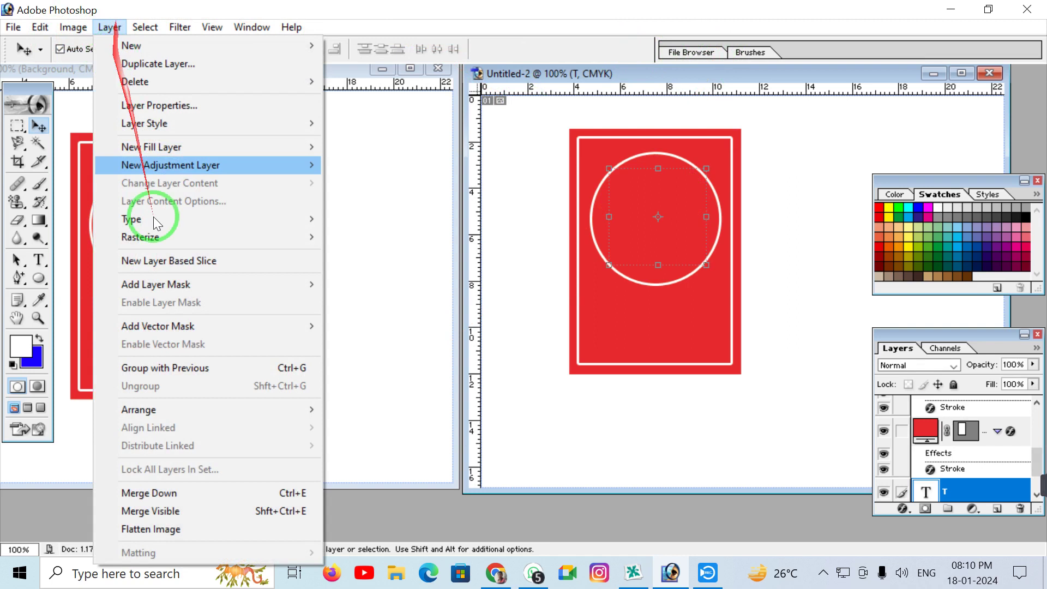
{"action": "mouse_move", "coordinate": [209, 415]}
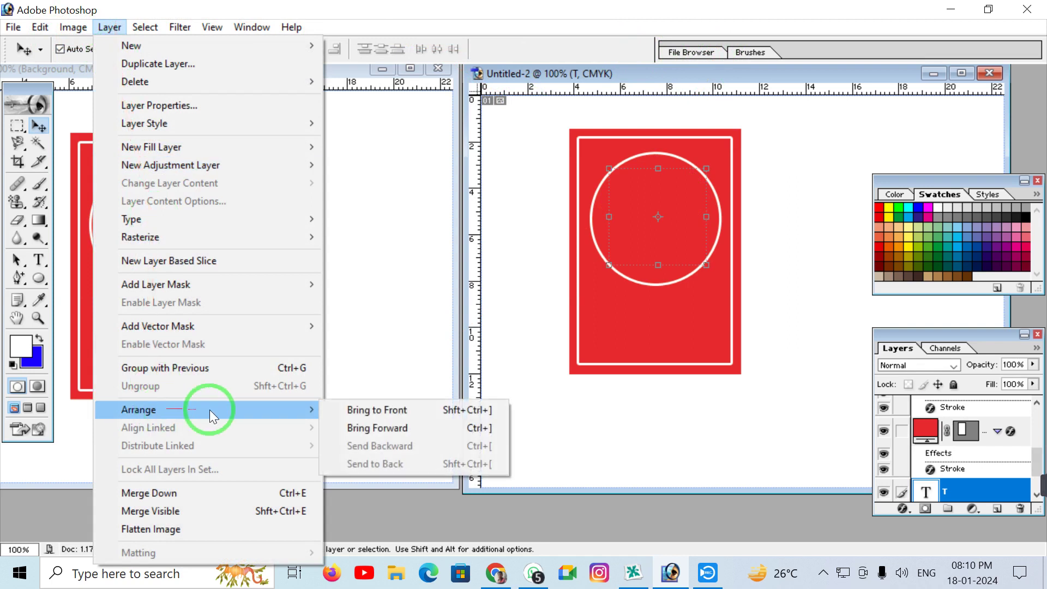
{"action": "left_click", "coordinate": [414, 410]}
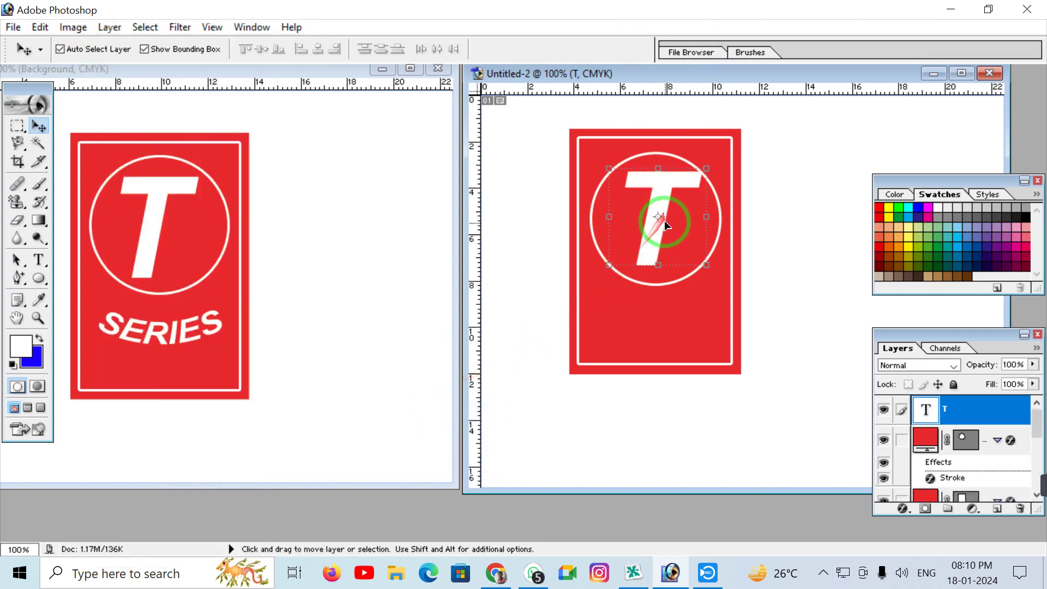
{"action": "left_click_drag", "start_coordinate": [661, 214], "coordinate": [658, 218]}
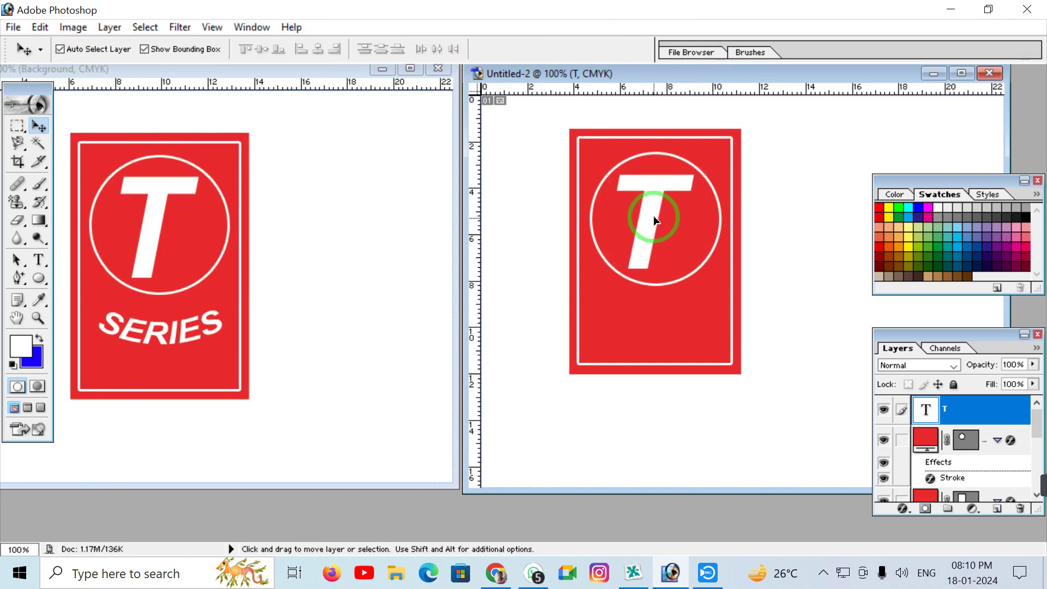
{"action": "left_click", "coordinate": [811, 244]}
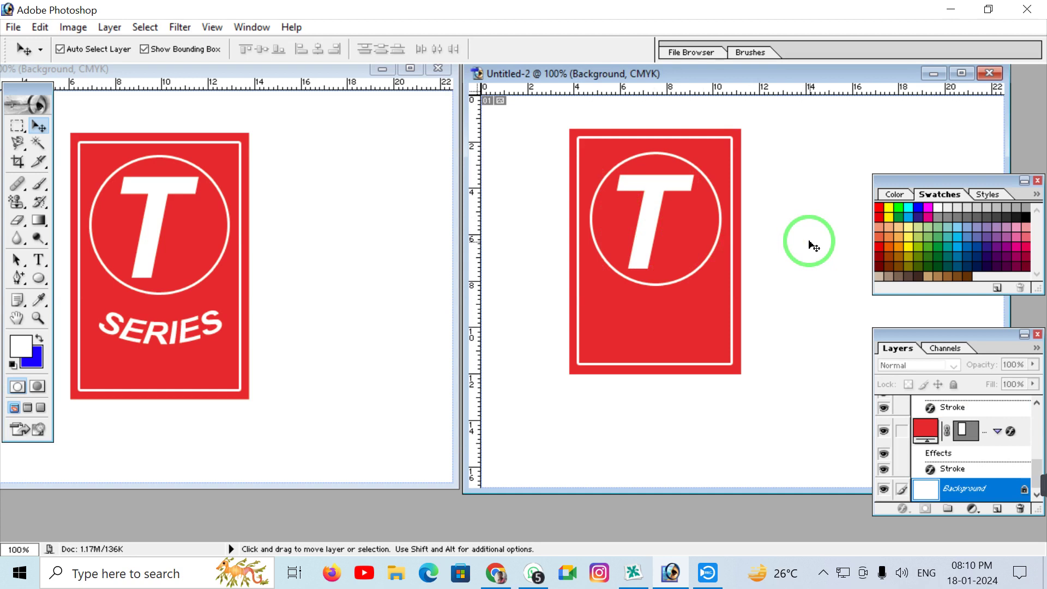
{"action": "left_click", "coordinate": [37, 260]}
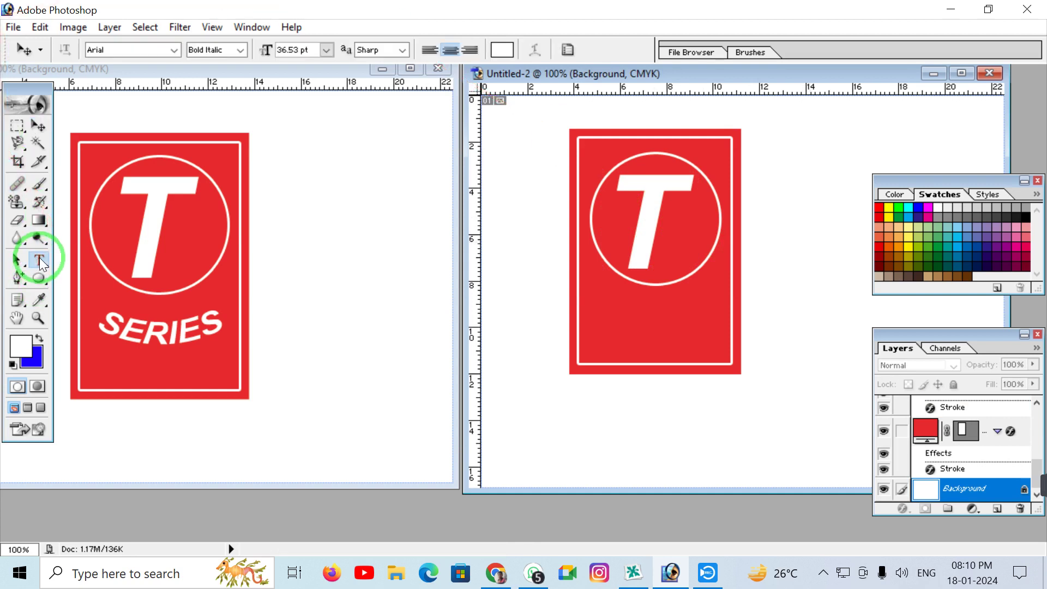
{"action": "left_click", "coordinate": [626, 329]}
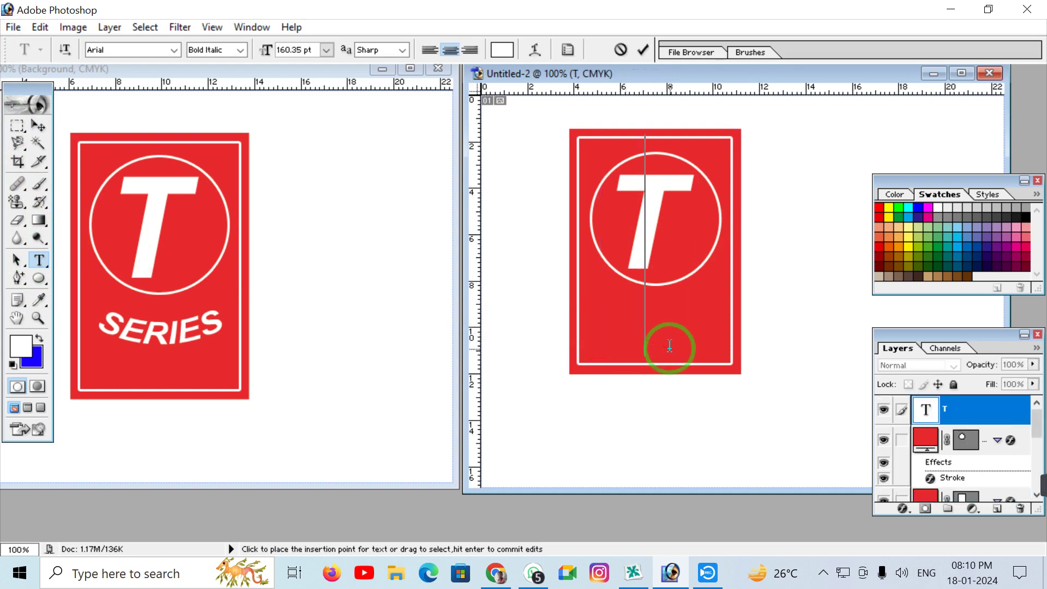
{"action": "type", "text": "SER"}
{"action": "key", "text": "BackSpace"}
{"action": "key", "text": "BackSpace"}
{"action": "key", "text": "BackSpace"}
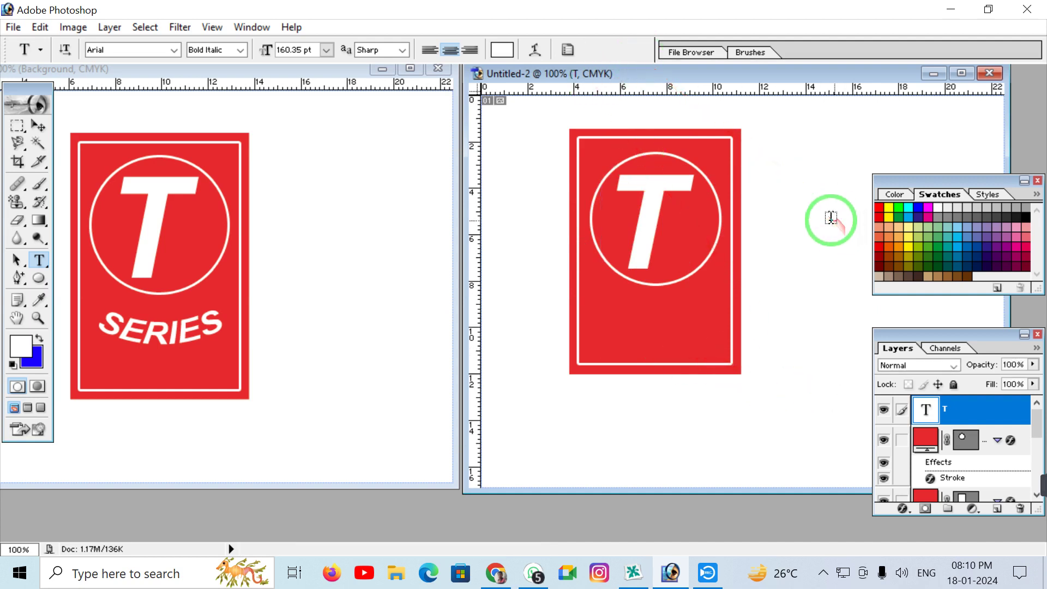
- Add a separate text layer reading SERIES in Arial Bold Italic, starting on the blank canvas beside the red rectangle
{"action": "left_click", "coordinate": [827, 261]}
{"action": "type", "text": "SE"}
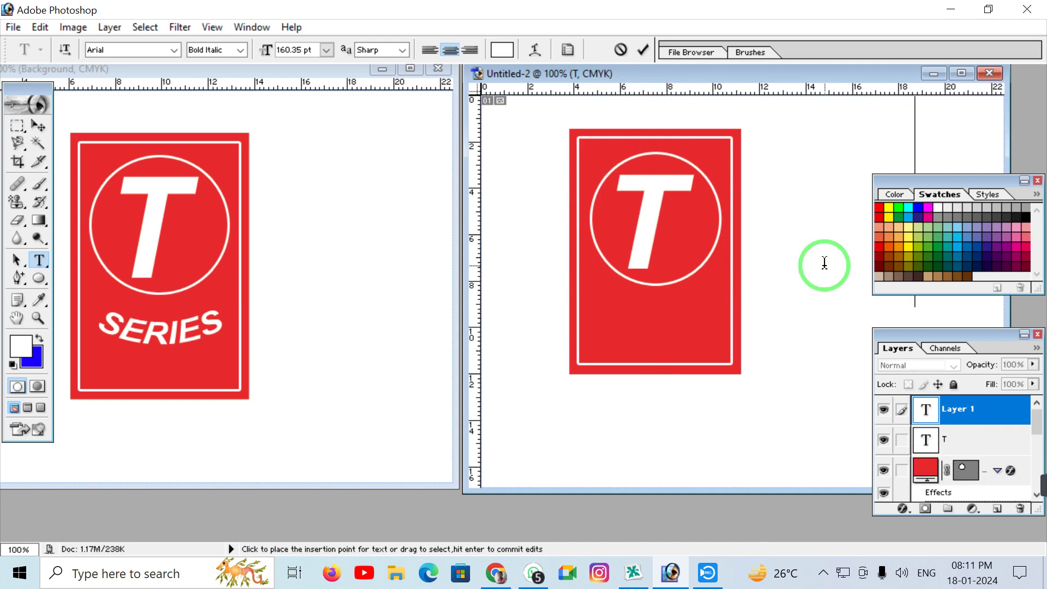
{"action": "key", "text": "BackSpace"}
{"action": "type", "text": "RIES"}
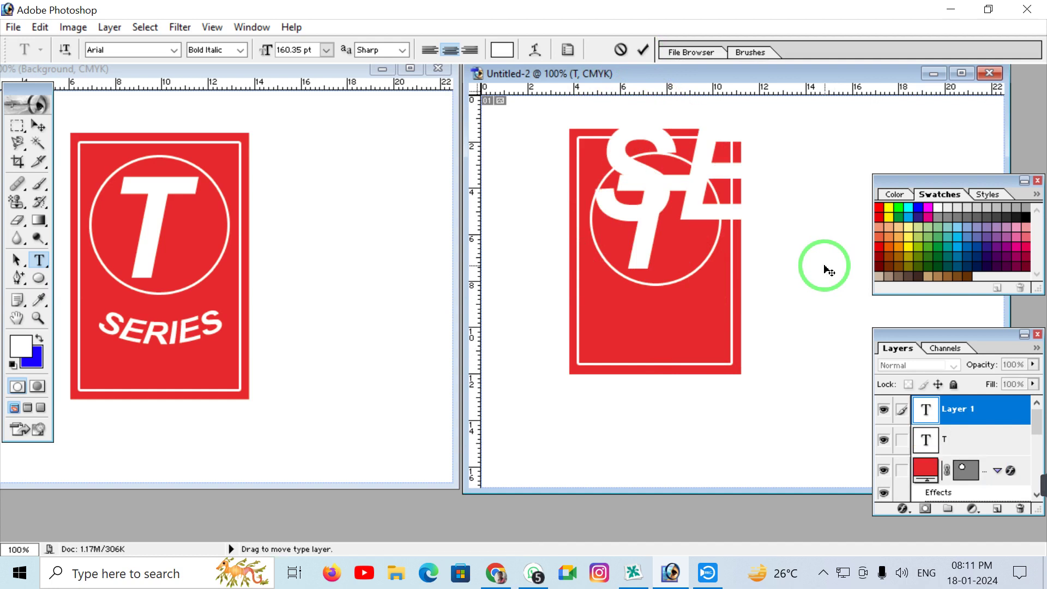
- Reduce the size of the whole SERIES text to 46.35 pt
{"action": "key", "text": "ctrl+a"}
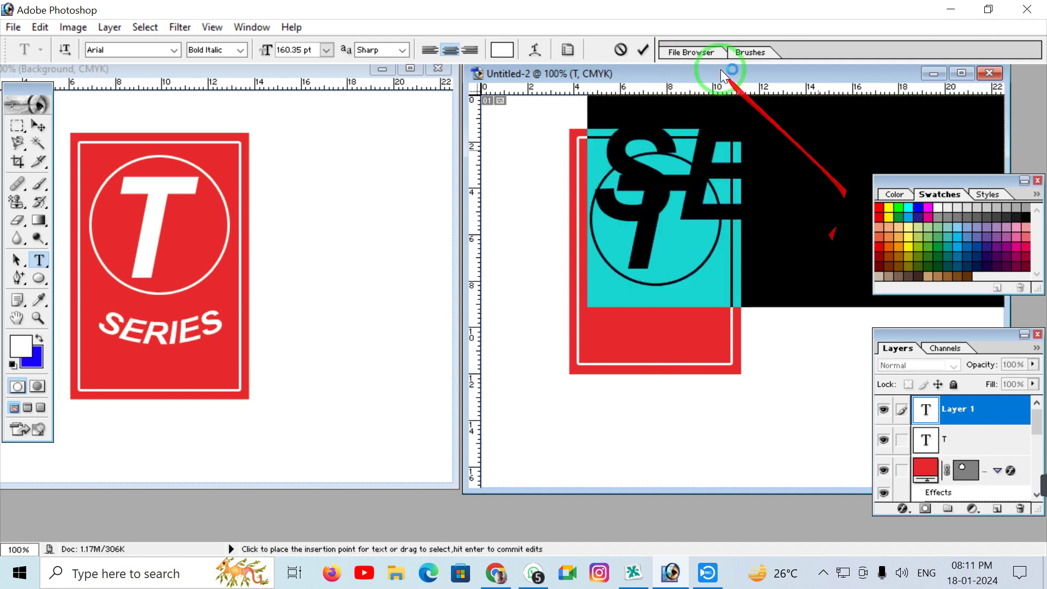
{"action": "key", "text": "ctrl+shift+comma"}
{"action": "key", "text": "ctrl+shift+comma"}
{"action": "key", "text": "ctrl+shift+comma"}
{"action": "key", "text": "ctrl+shift+comma"}
{"action": "key", "text": "ctrl+shift+comma"}
{"action": "key", "text": "ctrl+shift+comma"}
{"action": "key", "text": "ctrl+shift+comma"}
{"action": "key", "text": "ctrl+shift+comma"}
{"action": "key", "text": "ctrl+shift+comma"}
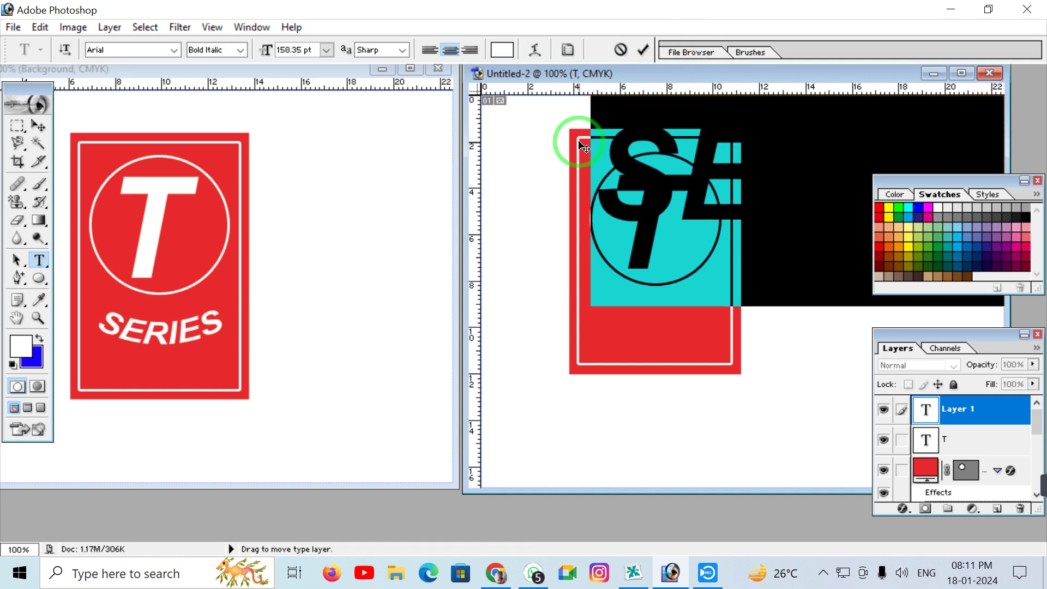
{"action": "key", "text": "ctrl+shift+comma"}
{"action": "key", "text": "ctrl+shift+comma"}
{"action": "key", "text": "ctrl+shift+comma"}
{"action": "key", "text": "ctrl+shift+comma"}
{"action": "key", "text": "ctrl+shift+comma"}
{"action": "key", "text": "ctrl+shift+comma"}
{"action": "key", "text": "ctrl+shift+comma"}
{"action": "key", "text": "ctrl+shift+comma"}
{"action": "key", "text": "ctrl+shift+comma"}
{"action": "key", "text": "ctrl+shift+comma"}
{"action": "key", "text": "ctrl+shift+comma"}
{"action": "key", "text": "ctrl+shift+comma"}
{"action": "key", "text": "ctrl+shift+comma"}
{"action": "key", "text": "ctrl+shift+comma"}
{"action": "key", "text": "ctrl+shift+comma"}
{"action": "key", "text": "ctrl+shift+comma"}
{"action": "key", "text": "ctrl+shift+comma"}
{"action": "key", "text": "ctrl+shift+comma"}
{"action": "key", "text": "ctrl+shift+comma"}
{"action": "key", "text": "ctrl+shift+comma"}
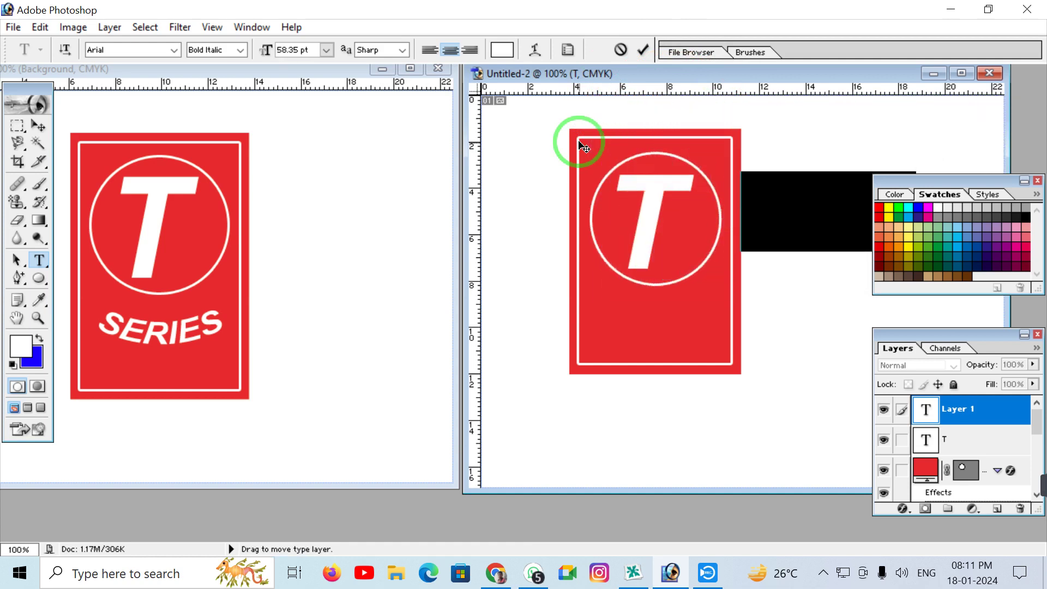
{"action": "key", "text": "ctrl+shift+comma"}
{"action": "key", "text": "ctrl+shift+comma"}
{"action": "key", "text": "ctrl+shift+comma"}
{"action": "key", "text": "ctrl+shift+comma"}
{"action": "key", "text": "ctrl+shift+comma"}
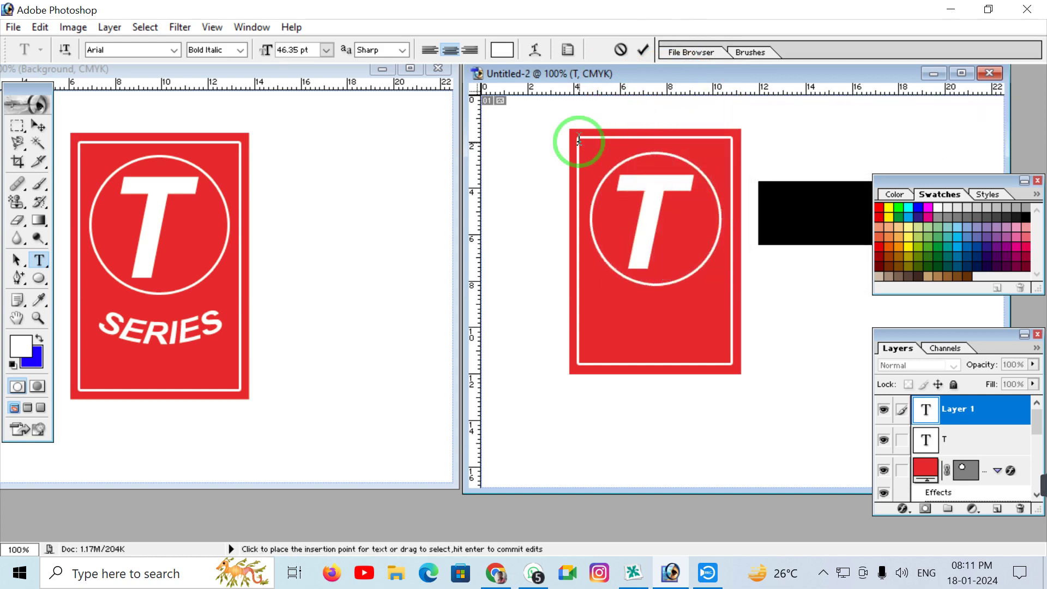
- Set the SERIES text color to white (FFFFFF) and move the word onto the red rectangle, just below the circle
{"action": "left_click", "coordinate": [501, 51]}
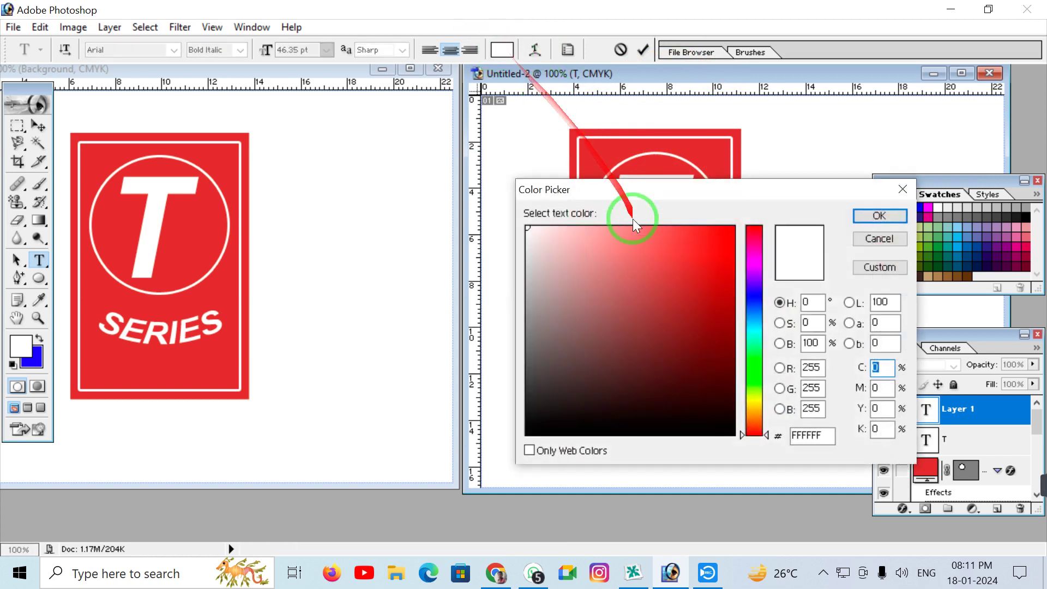
{"action": "left_click", "coordinate": [877, 216]}
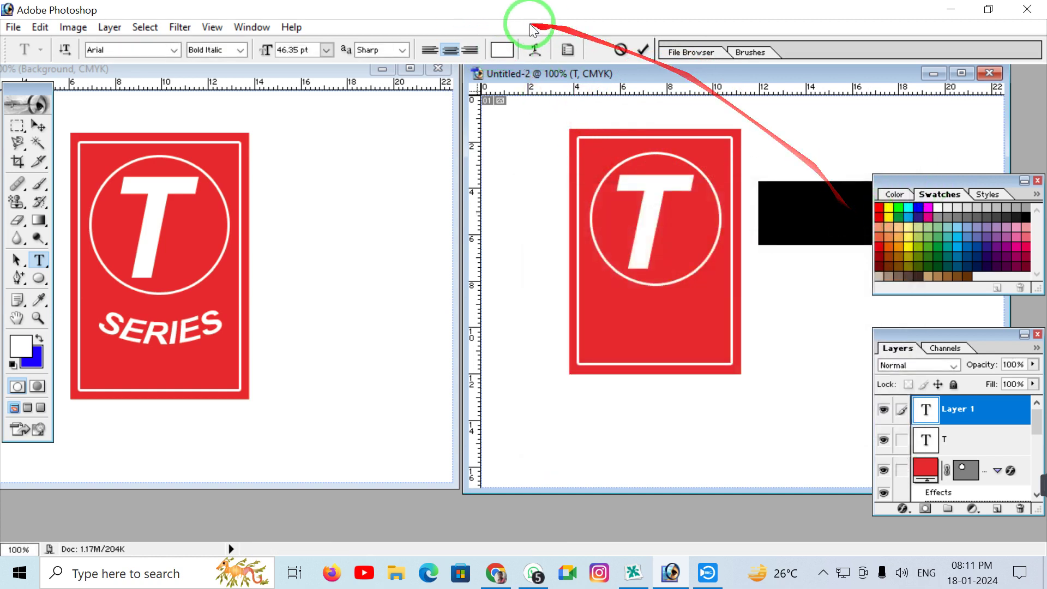
{"action": "left_click", "coordinate": [643, 49]}
{"action": "key", "text": "ctrl+t"}
{"action": "left_click_drag", "start_coordinate": [854, 208], "coordinate": [678, 316]}
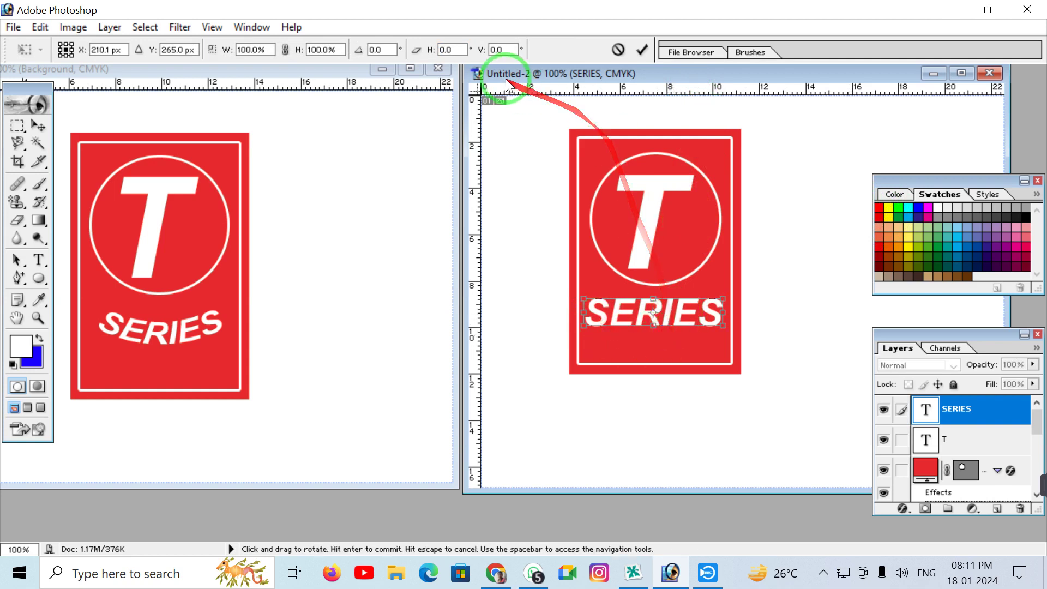
{"action": "left_click", "coordinate": [642, 48]}
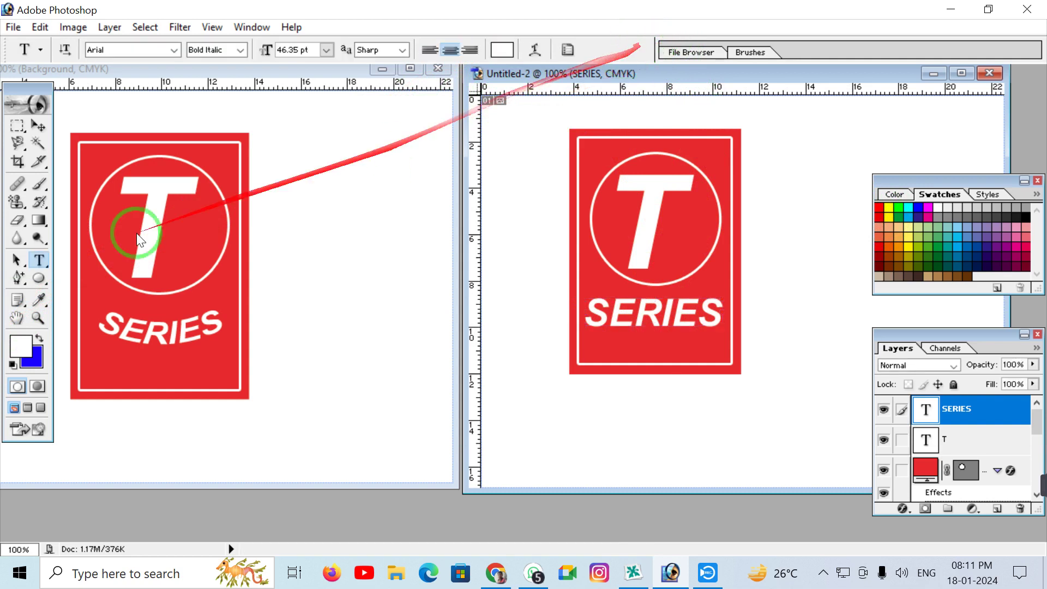
- Warp the SERIES text with a horizontal Arc style and a bend of -24%
{"action": "left_click", "coordinate": [40, 279]}
{"action": "left_click", "coordinate": [36, 261]}
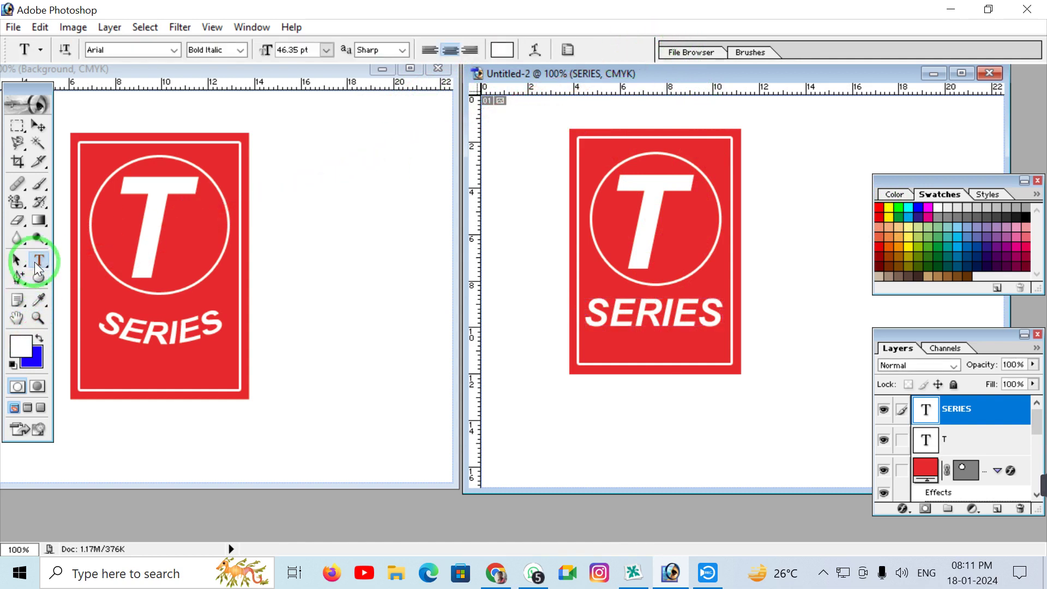
{"action": "left_click", "coordinate": [536, 51]}
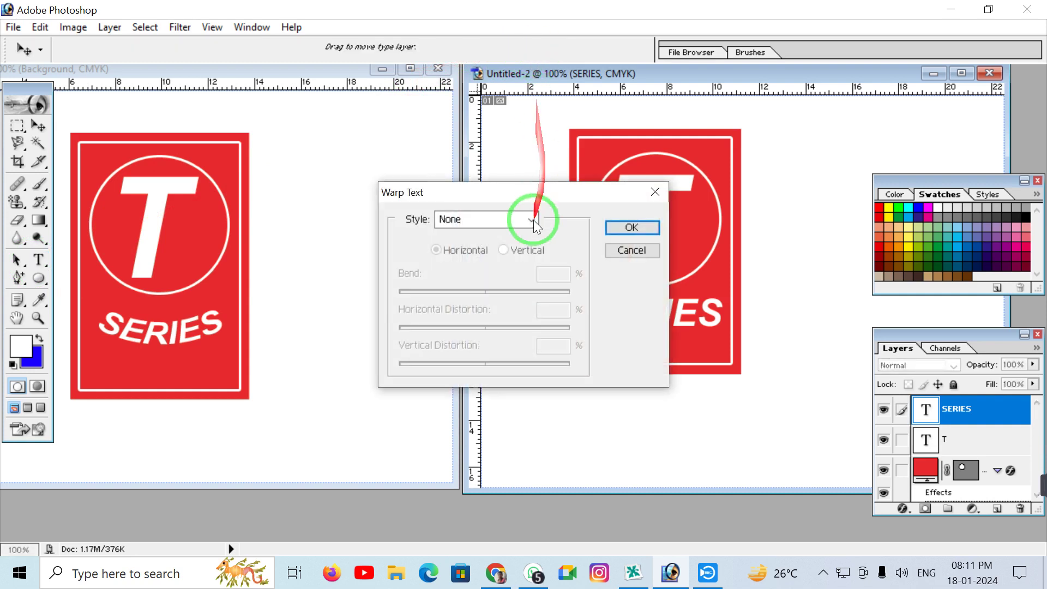
{"action": "left_click", "coordinate": [515, 221]}
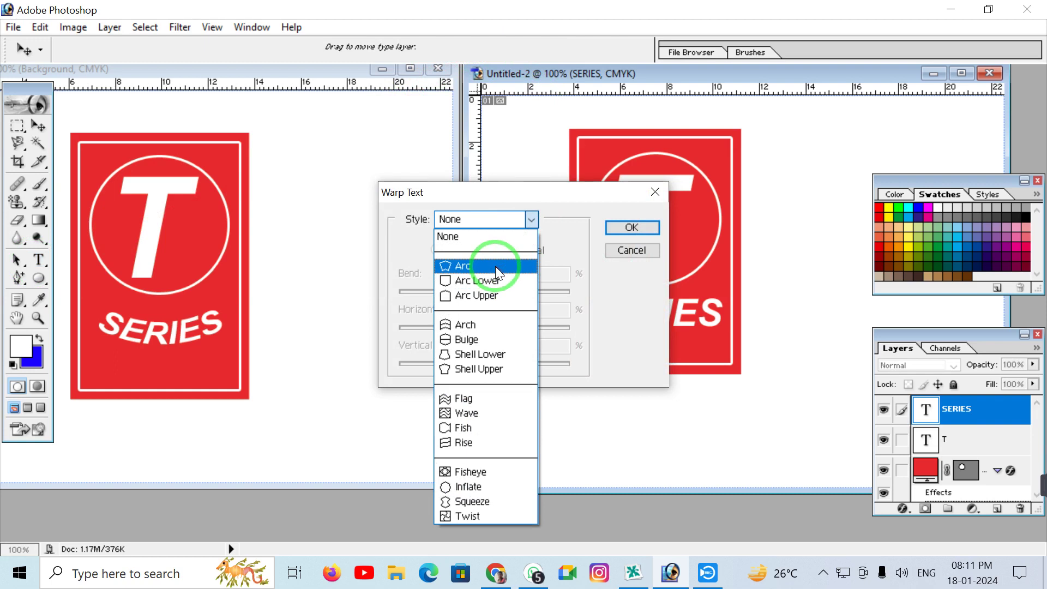
{"action": "left_click", "coordinate": [495, 265]}
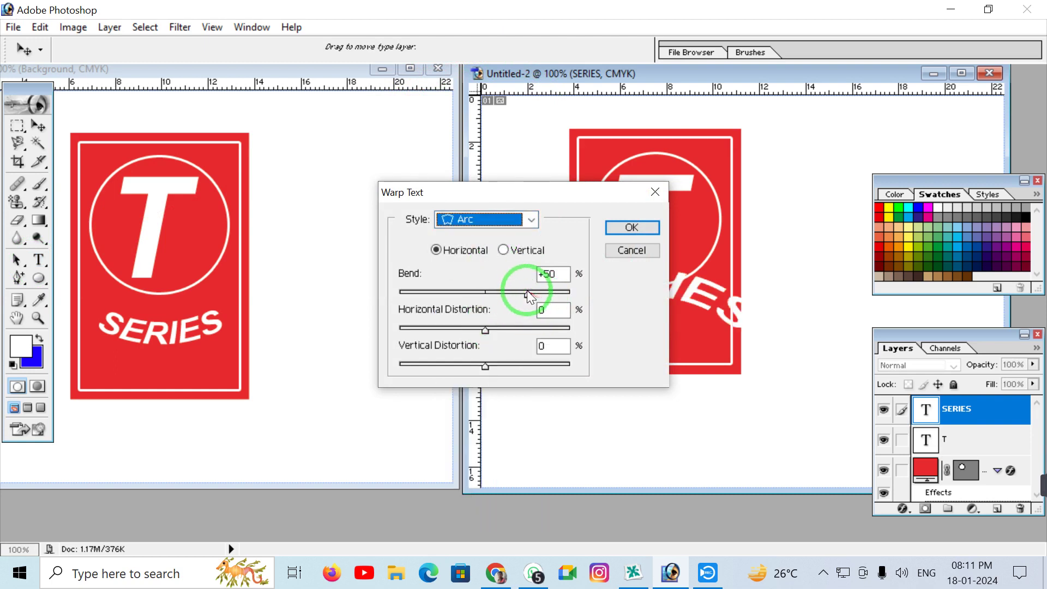
{"action": "left_click_drag", "start_coordinate": [527, 292], "coordinate": [463, 293]}
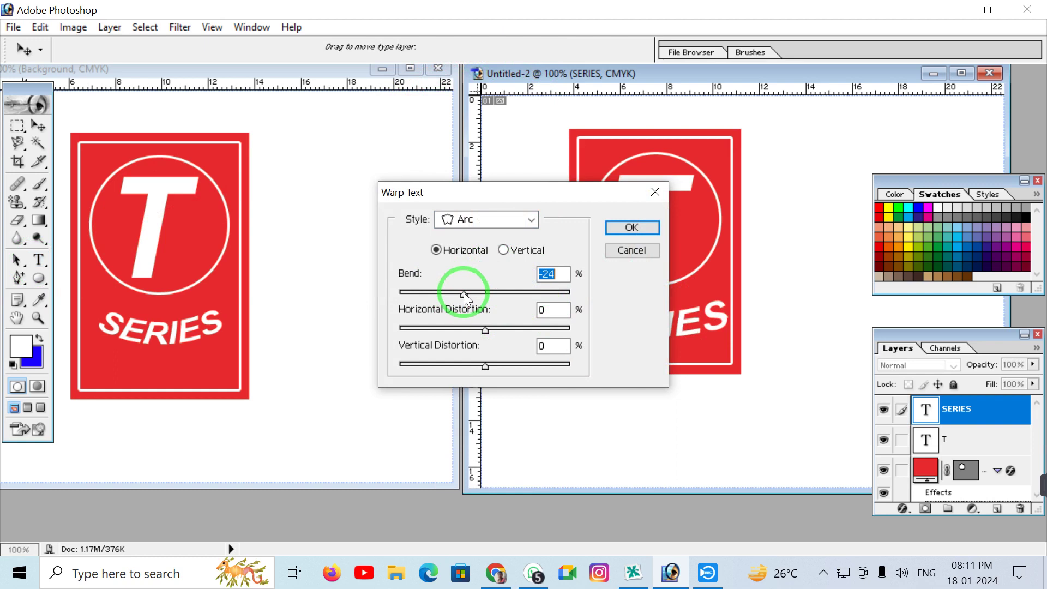
{"action": "left_click", "coordinate": [633, 229]}
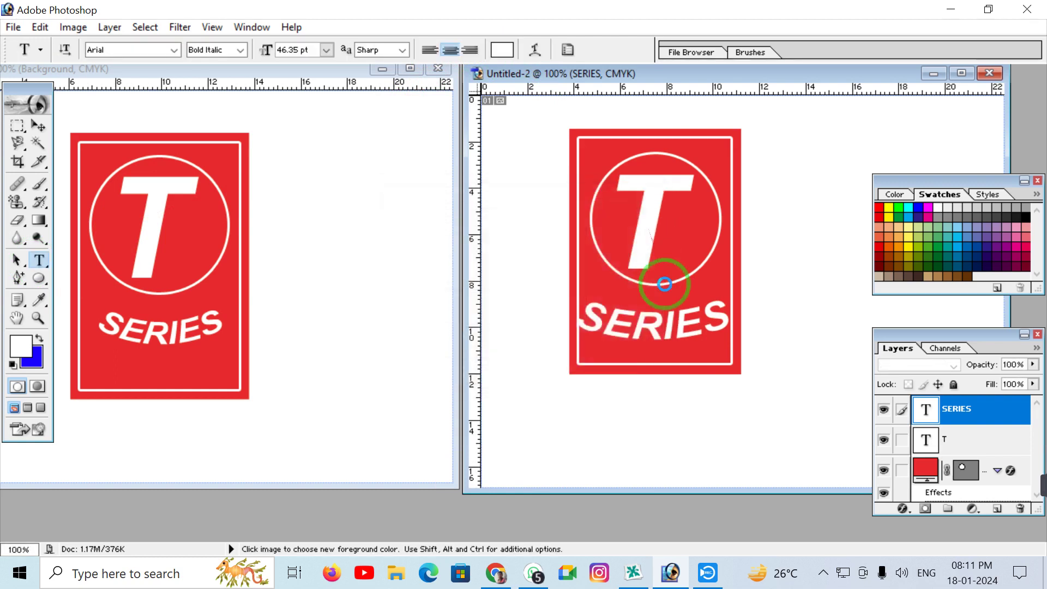
- Scale the warped SERIES text to 74.1% in width and height, centered under the circle within the white border
{"action": "left_click", "coordinate": [37, 117]}
{"action": "left_click", "coordinate": [619, 364]}
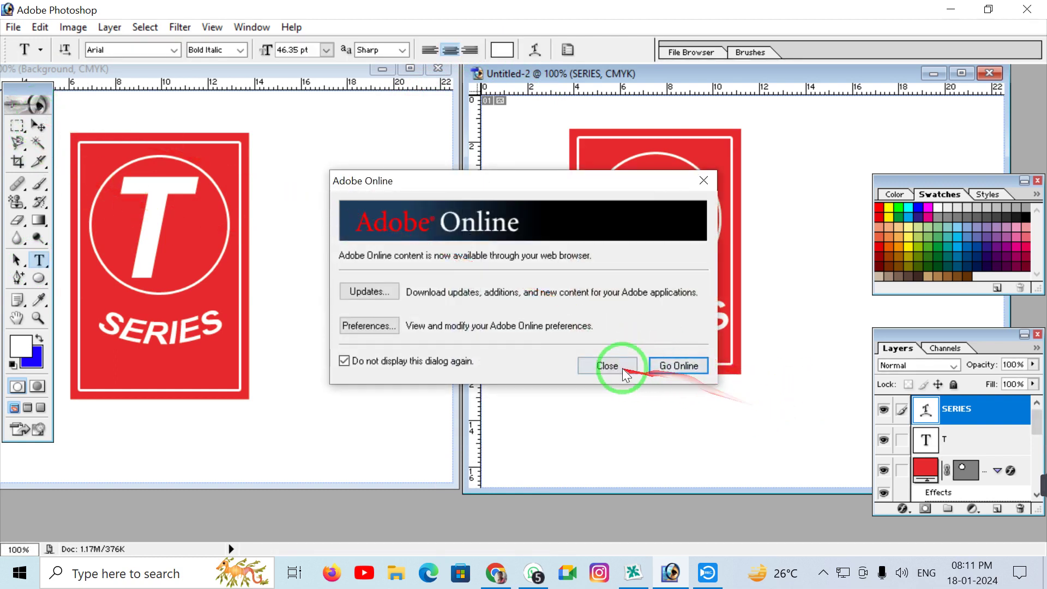
{"action": "left_click", "coordinate": [37, 124]}
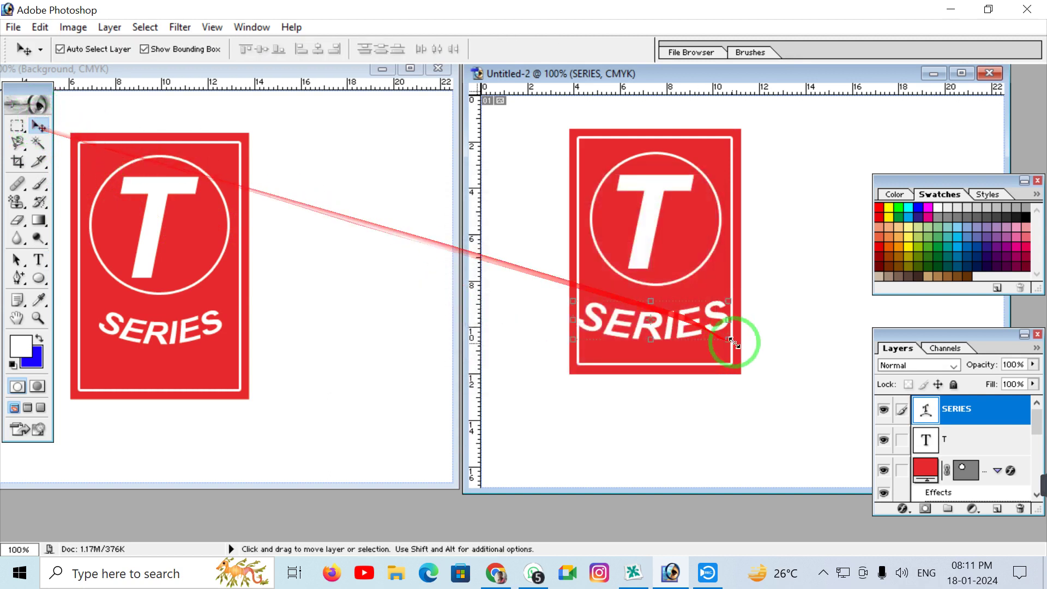
{"action": "left_click_drag", "start_coordinate": [731, 299], "coordinate": [674, 314]}
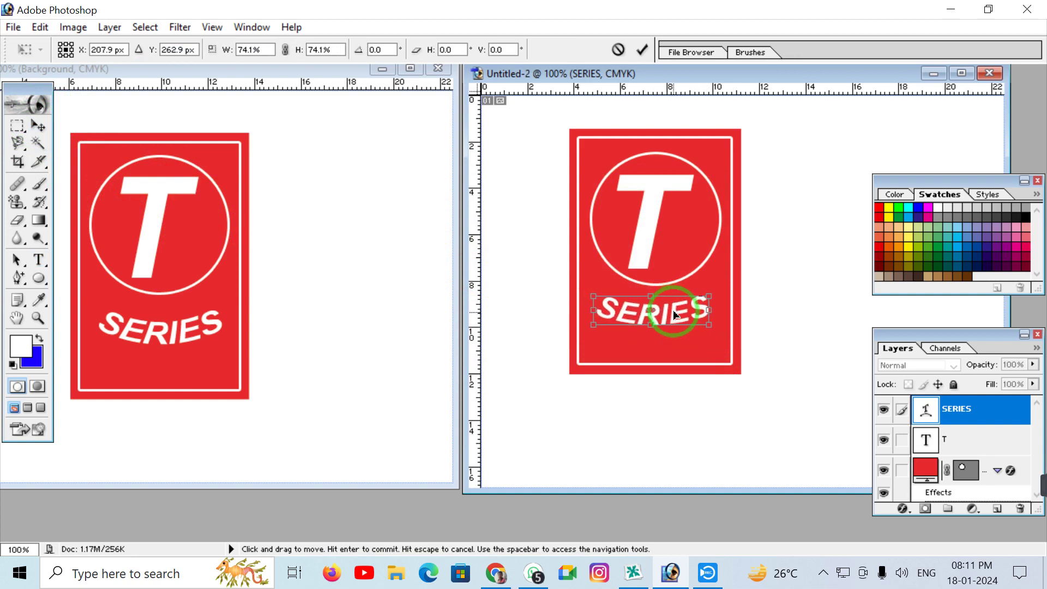
{"action": "left_click", "coordinate": [643, 50]}
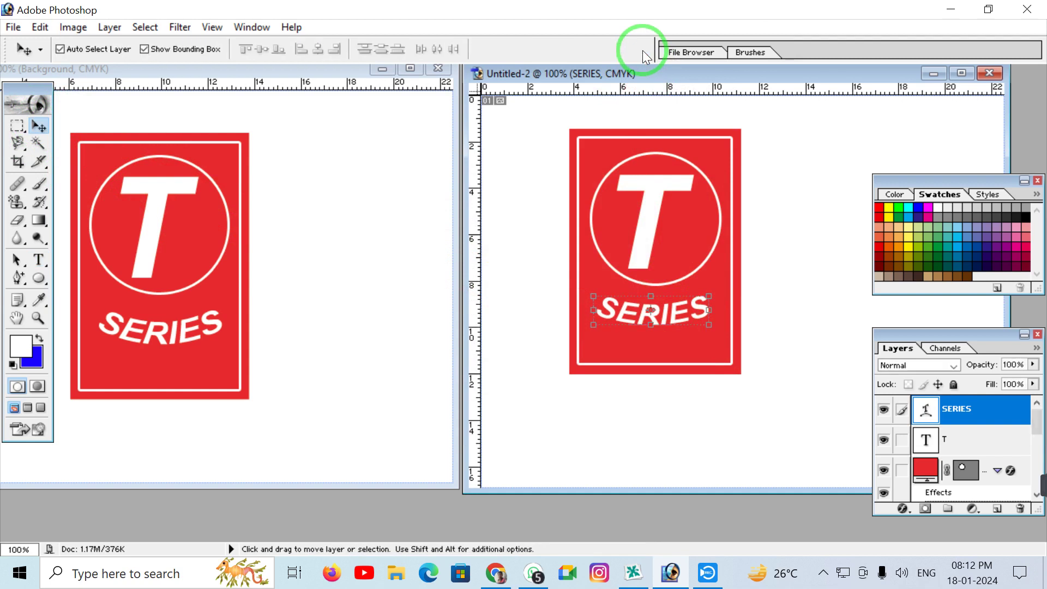
{"action": "left_click", "coordinate": [819, 286]}
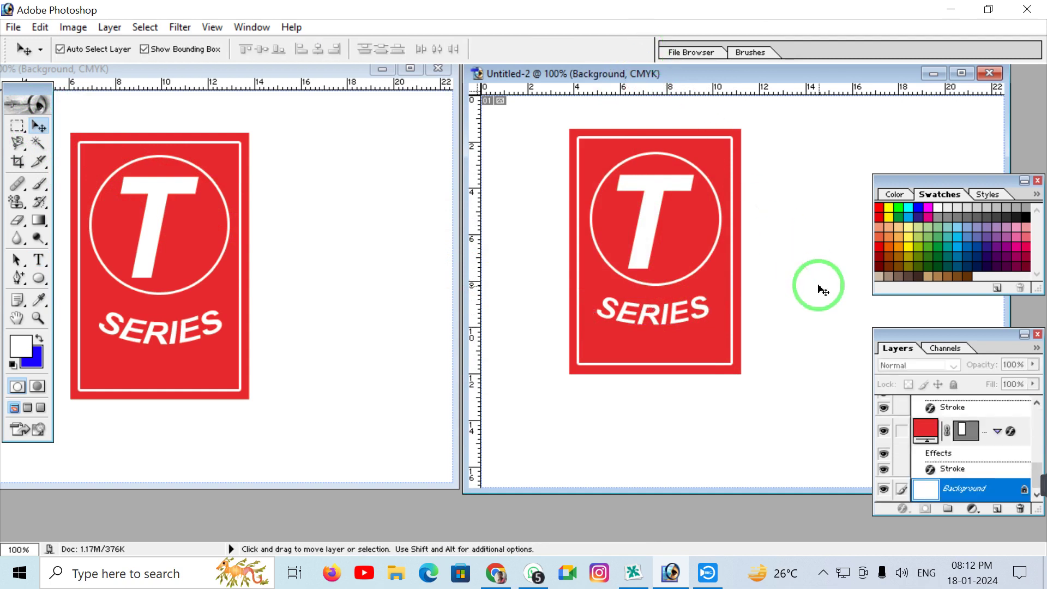
- Crop the new document to the edges of the red rectangle and select the T layer
{"action": "left_click_drag", "start_coordinate": [220, 234], "coordinate": [675, 263]}
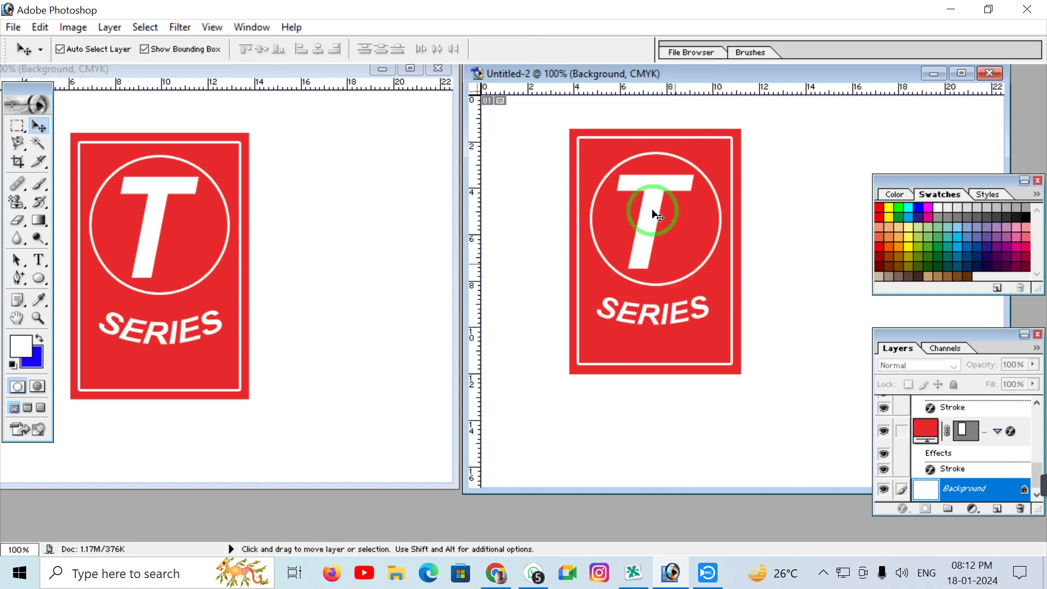
{"action": "left_click", "coordinate": [17, 162]}
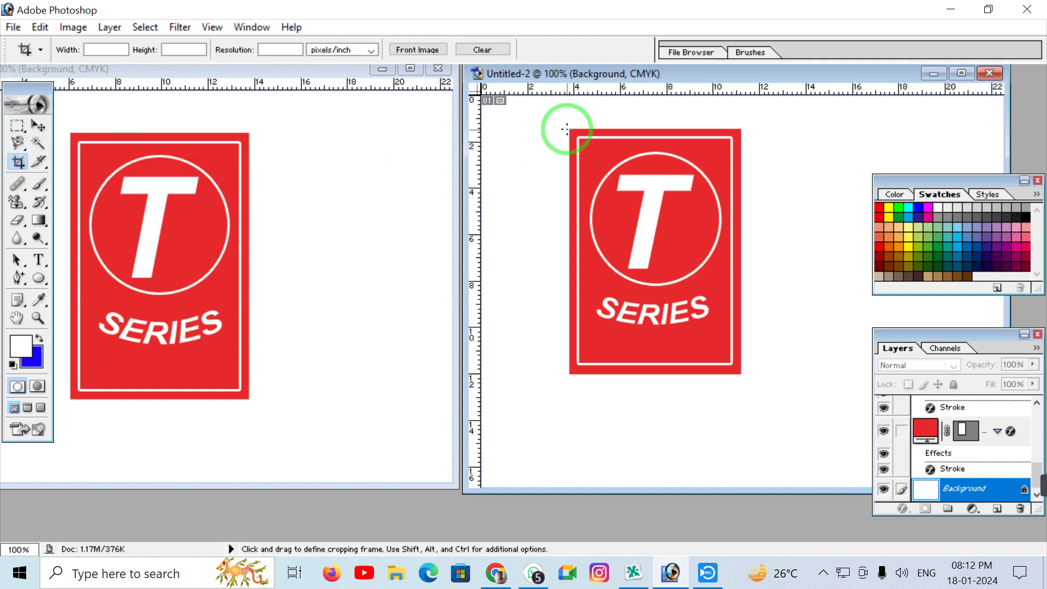
{"action": "mouse_move", "coordinate": [567, 130]}
{"action": "left_mouse_down"}
{"action": "mouse_move", "coordinate": [779, 377]}
{"action": "mouse_move", "coordinate": [740, 375]}
{"action": "left_mouse_up"}
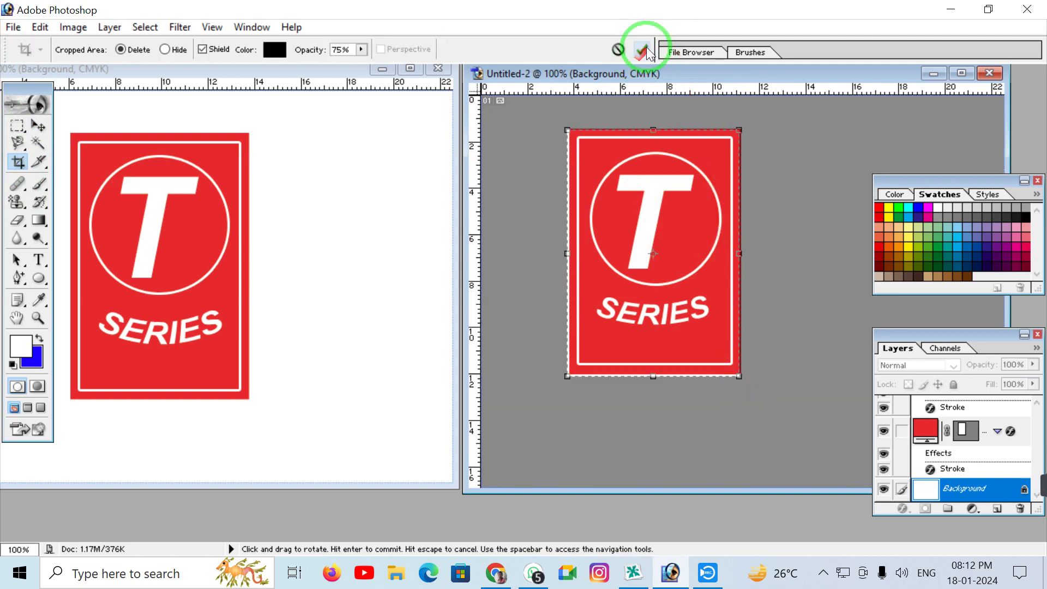
{"action": "left_click", "coordinate": [643, 48]}
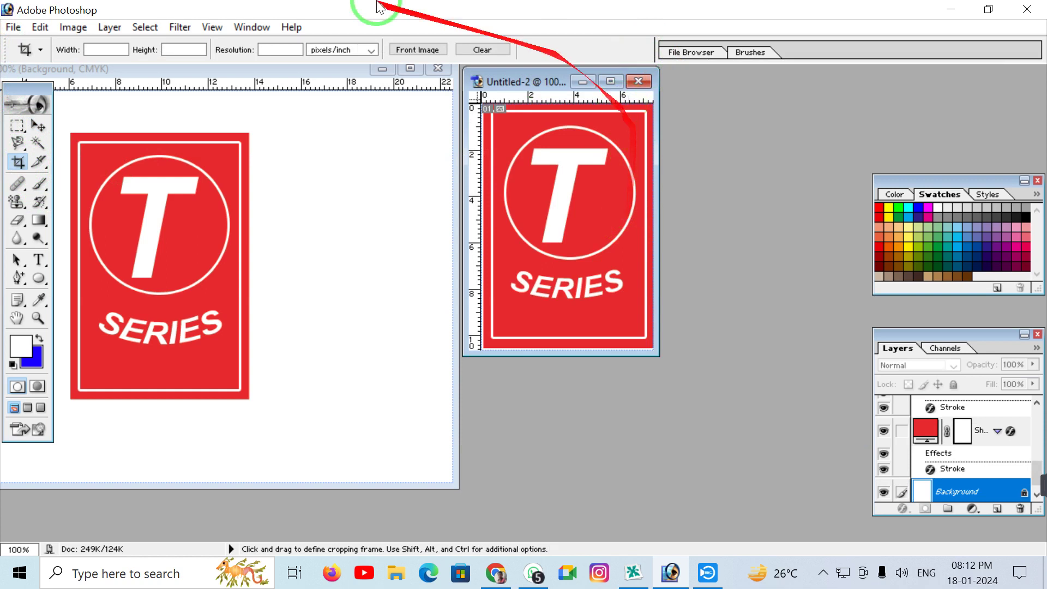
{"action": "left_click", "coordinate": [39, 126]}
{"action": "left_click", "coordinate": [563, 202]}
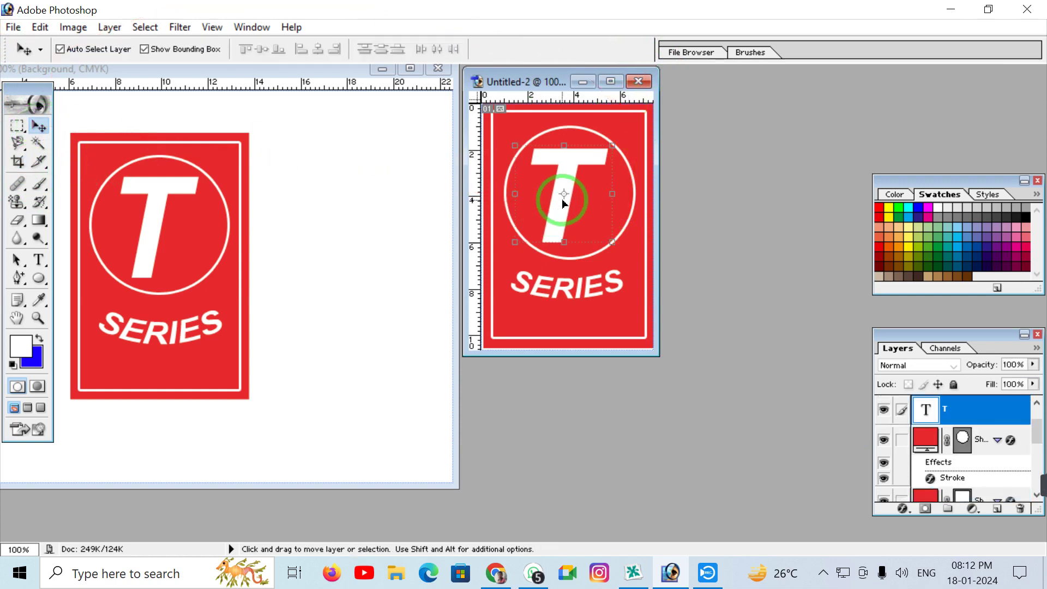
- Export the logo for the web as a JPEG High image at quality 60, named T SERIES LOGO, on the Desktop
{"action": "key", "text": "ctrl+alt+shift+s"}
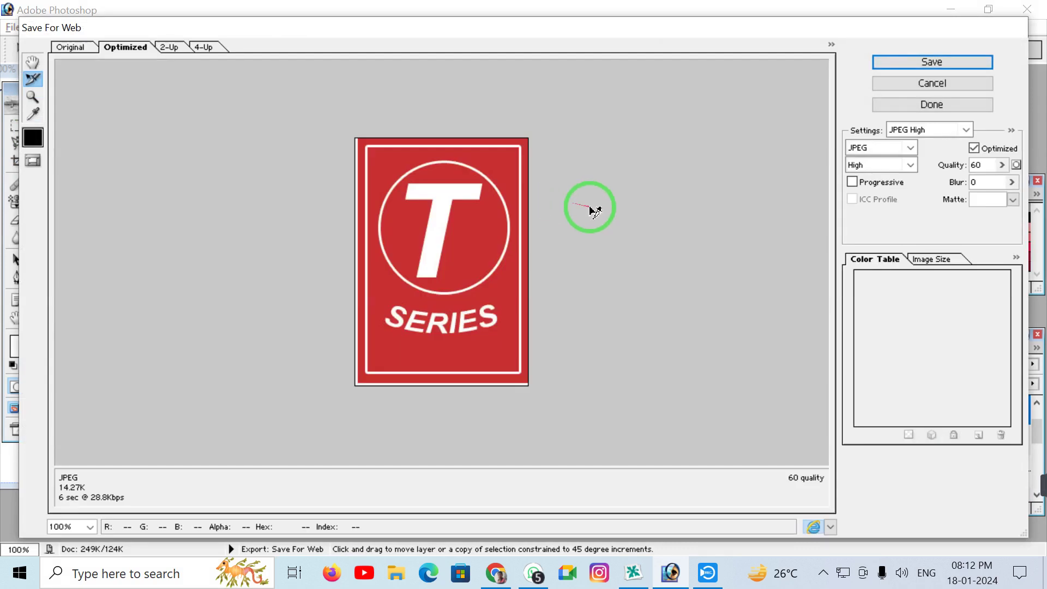
{"action": "left_click", "coordinate": [939, 64]}
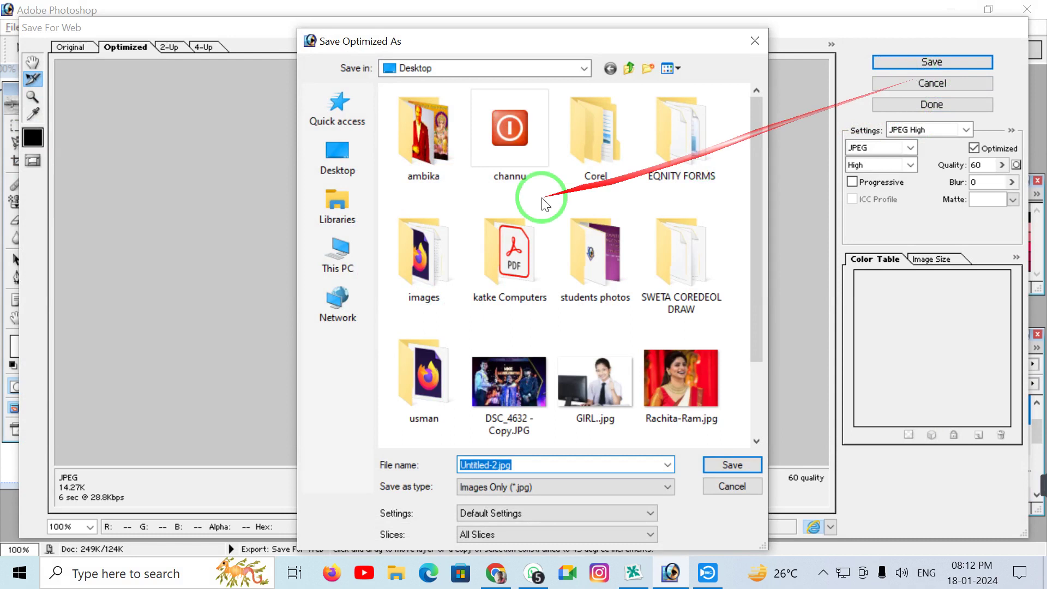
{"action": "left_click", "coordinate": [349, 148]}
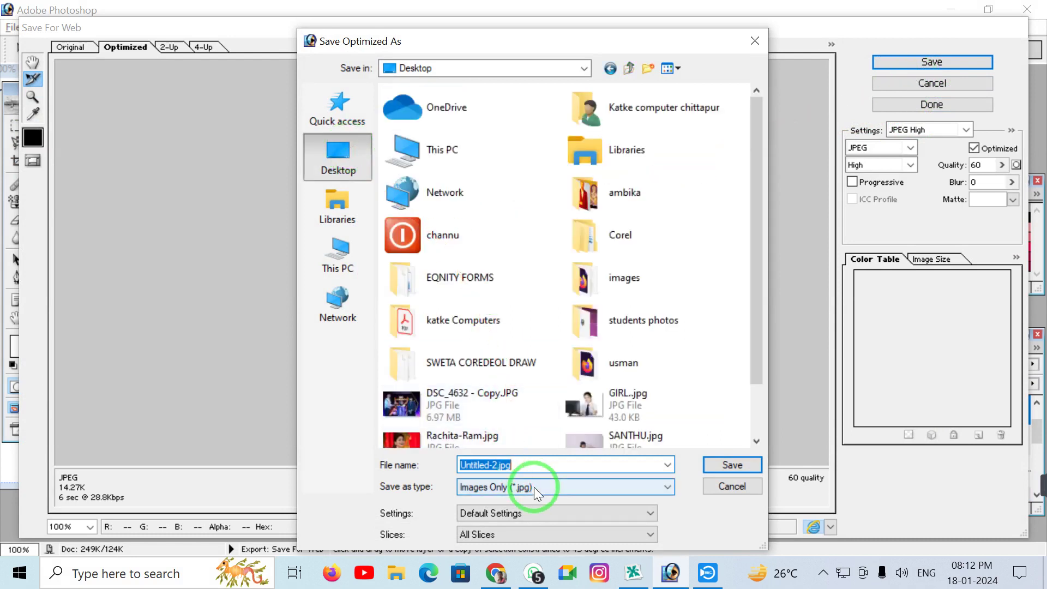
{"action": "type", "text": "T SERIES LOGO"}
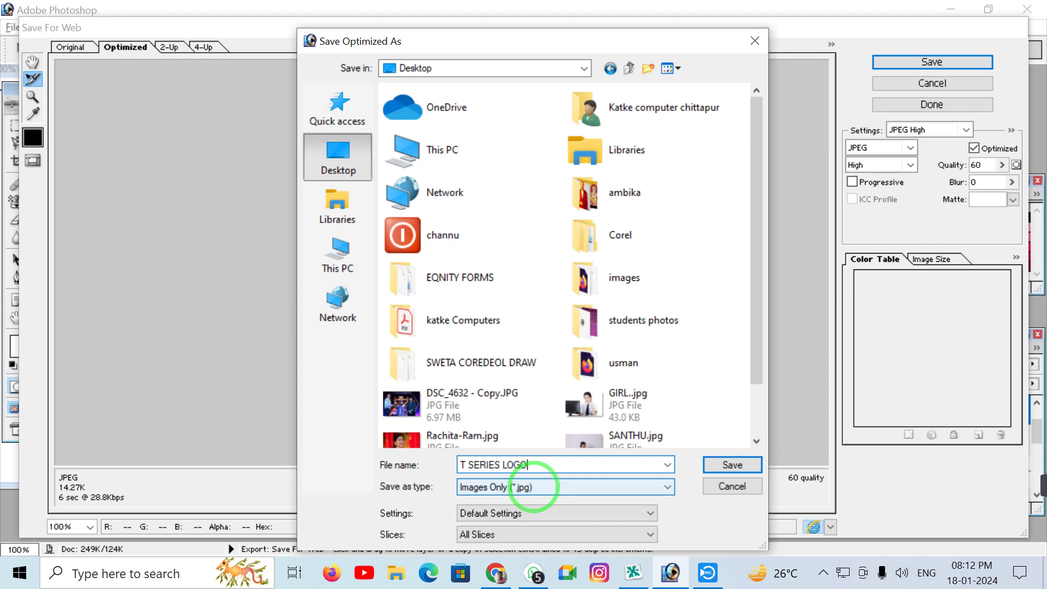
{"action": "key", "text": "Return"}
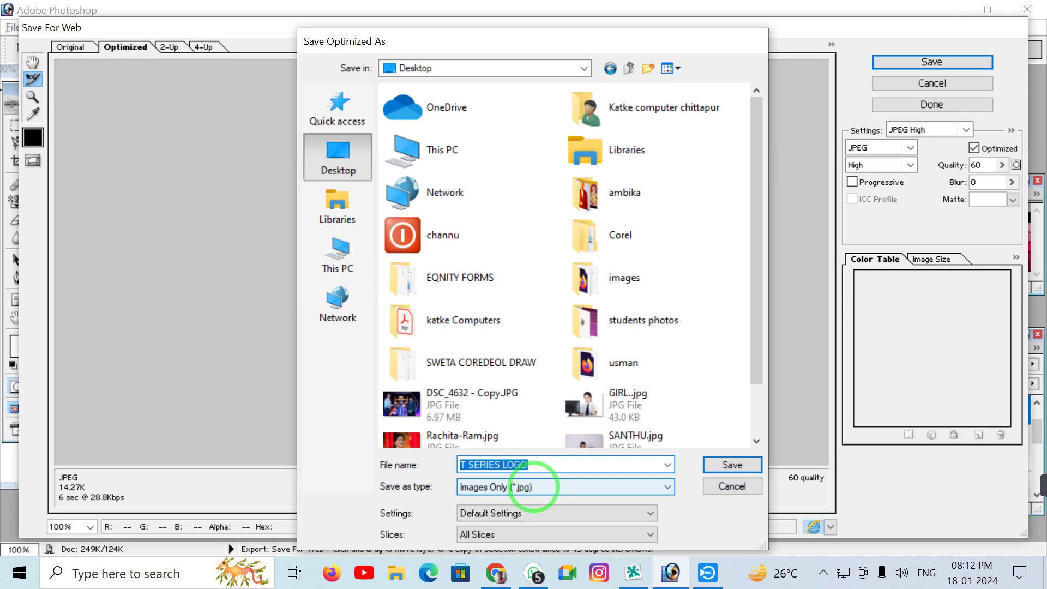
- Switch to the Windows desktop and open the exported T-SERIES logo image to check it
{"action": "left_click", "coordinate": [954, 10]}
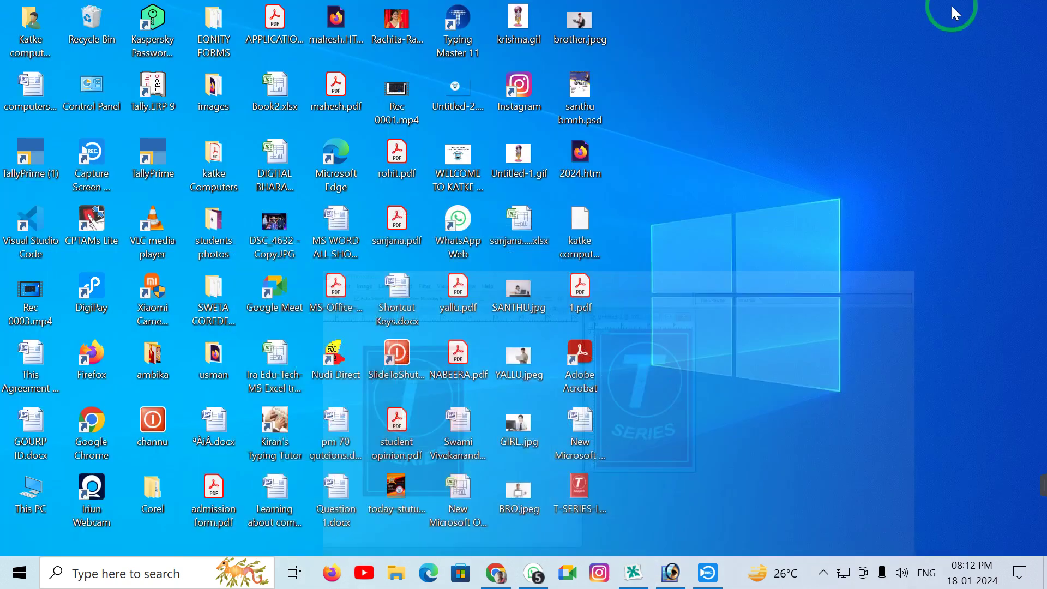
{"action": "double_click", "coordinate": [579, 507]}
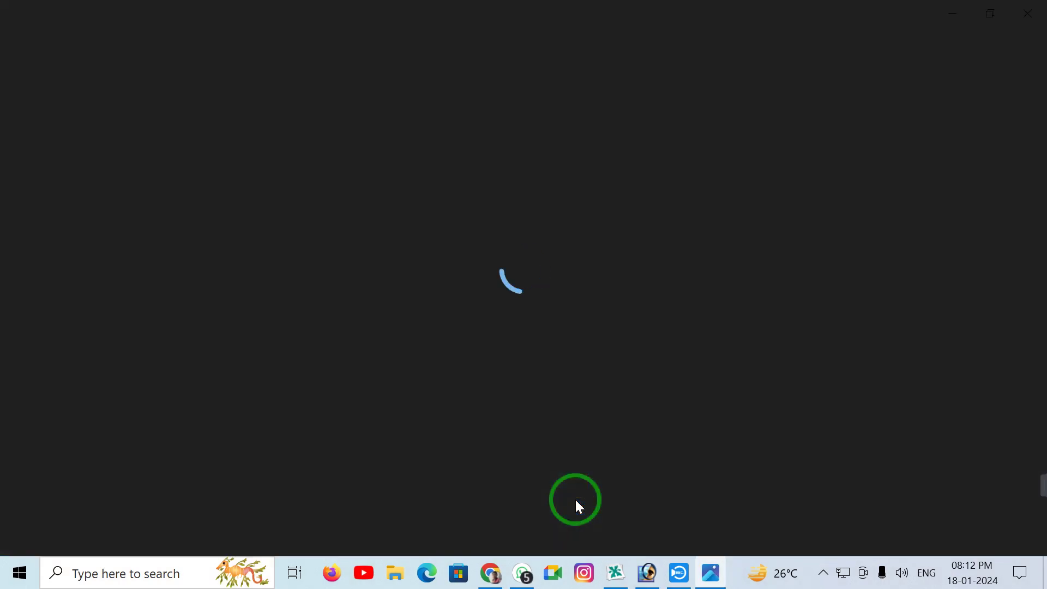